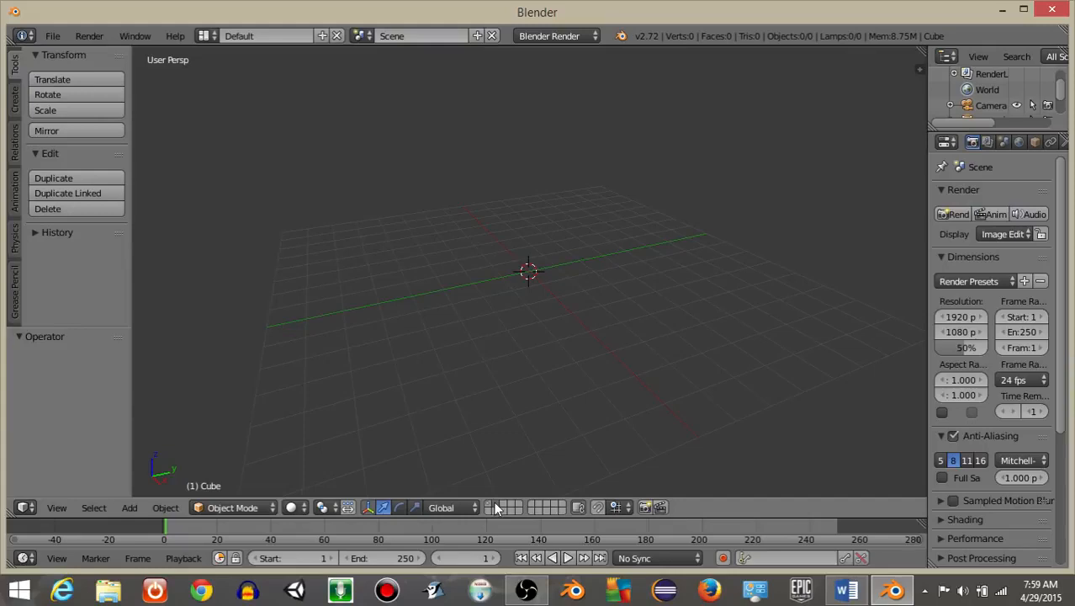
- Add a cube mesh at the centre of the empty scene
{"action": "key", "text": "space"}
{"action": "type", "text": "add cube"}
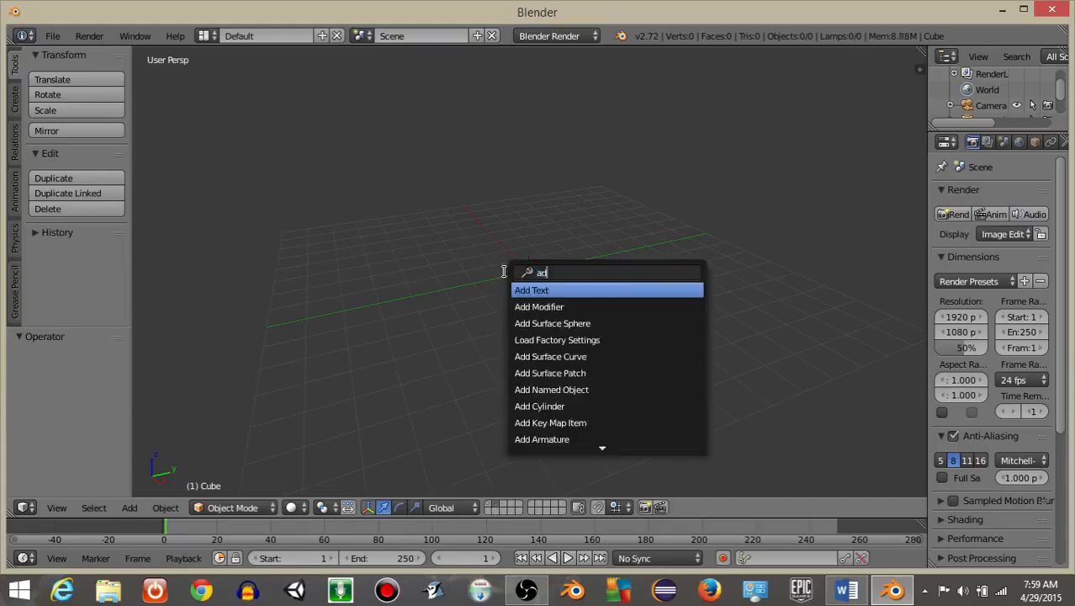
{"action": "key", "text": "Return"}
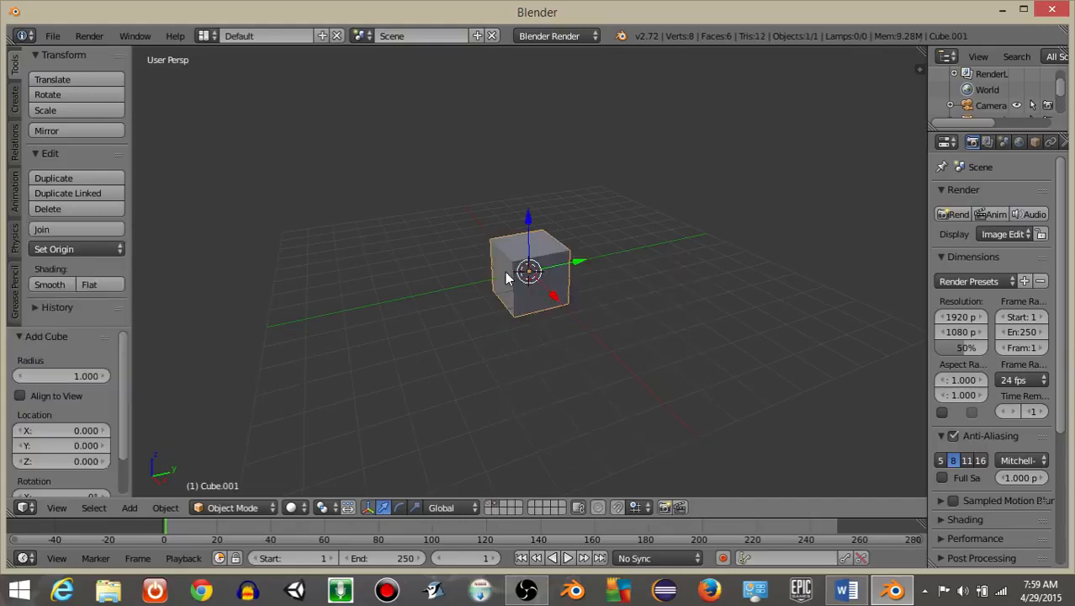
- Widen the properties editor and rename the new cube object as enemy
{"action": "left_click", "coordinate": [933, 256]}
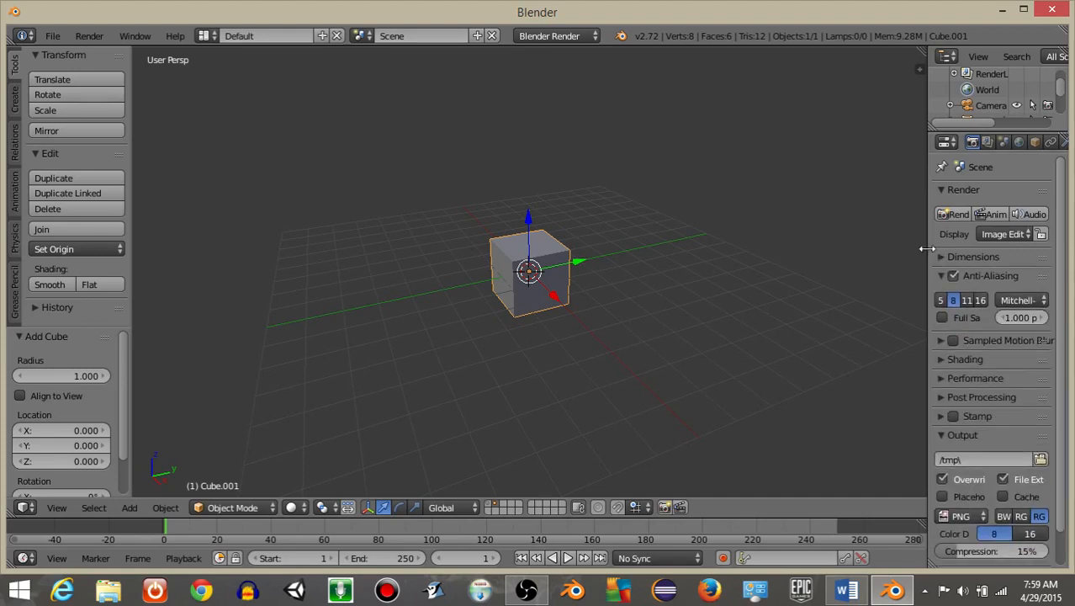
{"action": "left_click_drag", "start_coordinate": [926, 249], "coordinate": [689, 249]}
{"action": "left_click", "coordinate": [794, 142]}
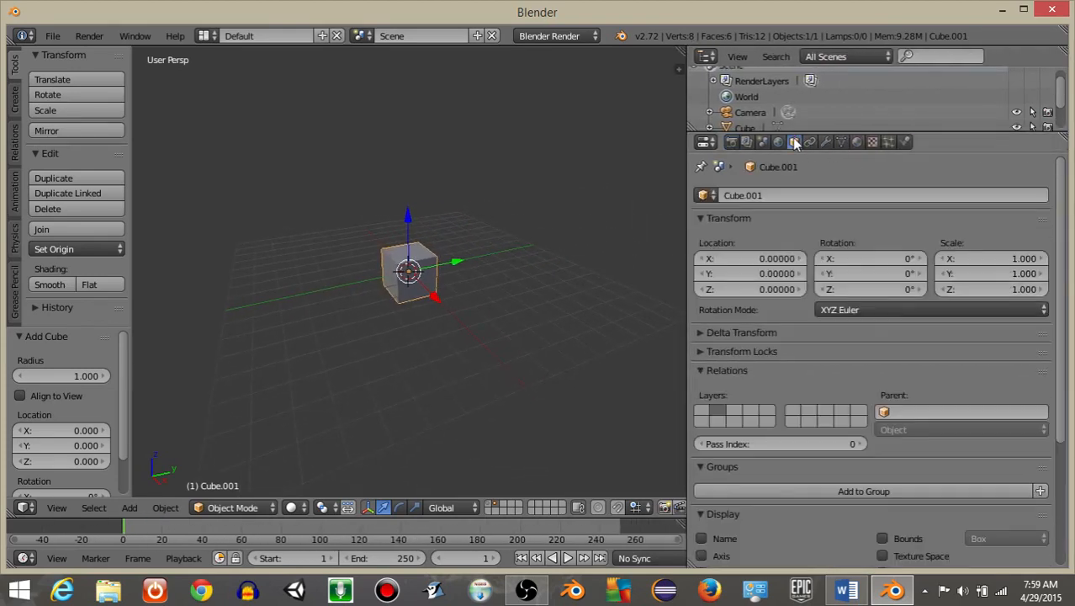
{"action": "left_click", "coordinate": [765, 195]}
{"action": "type", "text": "enemy"}
{"action": "key", "text": "Return"}
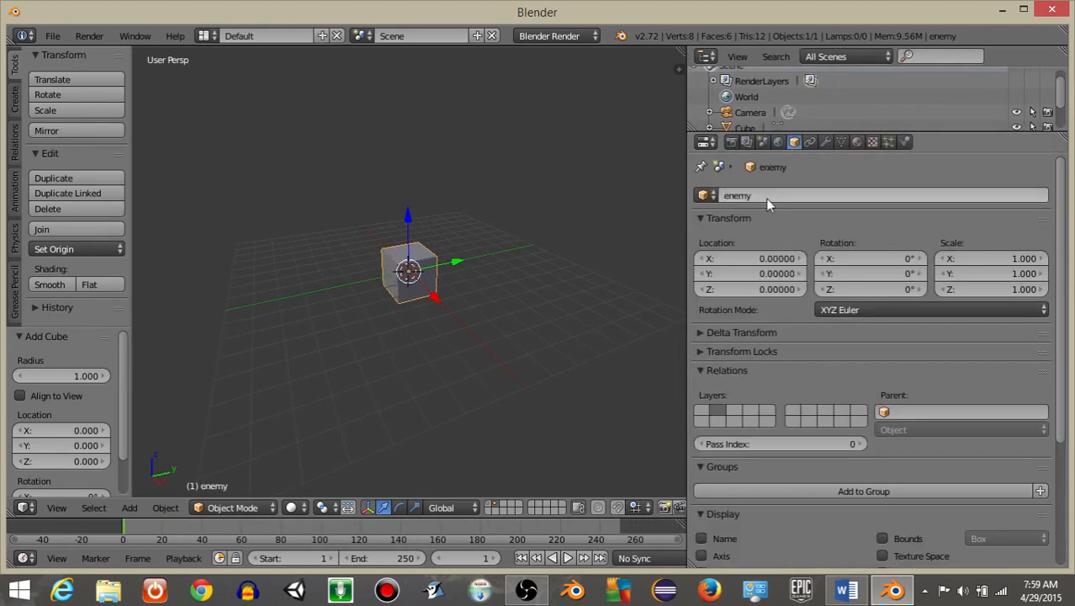
- Create a new material for the enemy cube and set its diffuse colour to pure red
{"action": "left_click", "coordinate": [857, 142]}
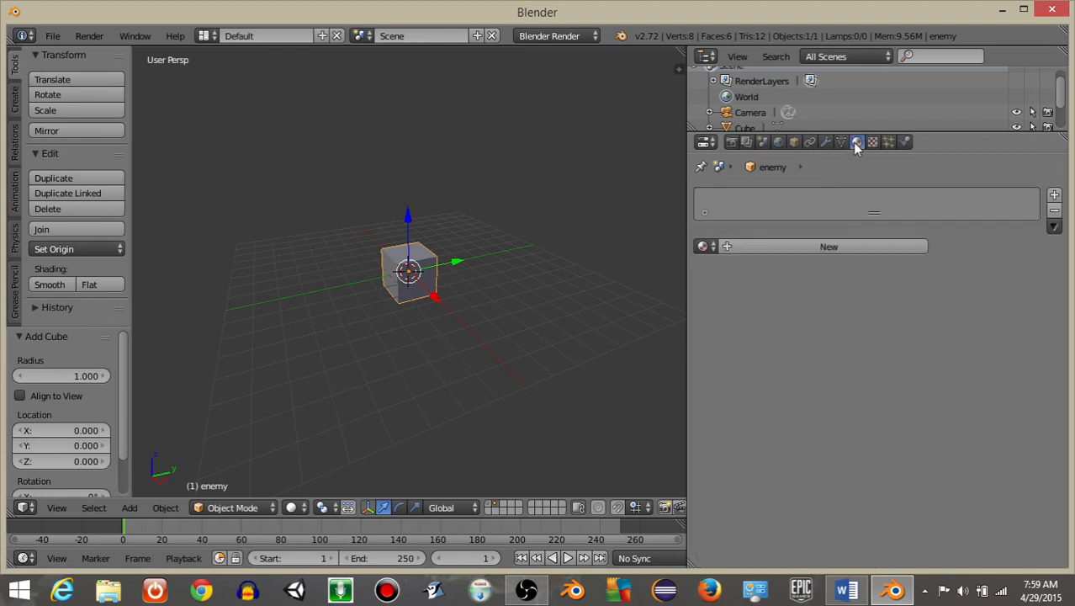
{"action": "left_click", "coordinate": [788, 246]}
{"action": "scroll", "coordinate": [778, 261], "scroll_direction": "down", "scroll_amount": 4}
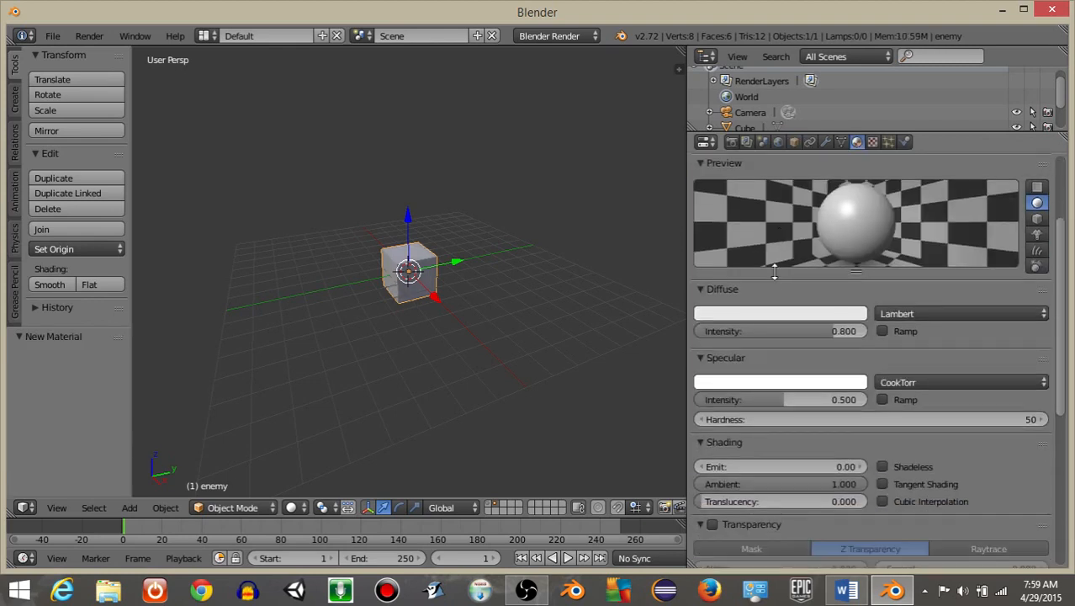
{"action": "left_click", "coordinate": [751, 314]}
{"action": "left_click_drag", "start_coordinate": [760, 165], "coordinate": [758, 218]}
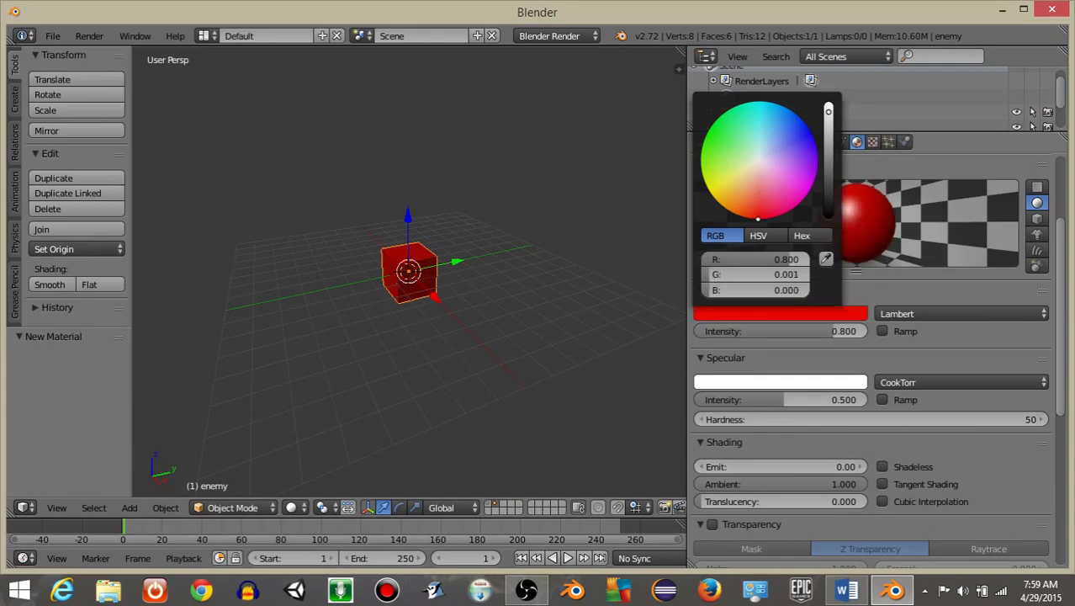
{"action": "scroll", "coordinate": [812, 391], "scroll_direction": "down", "scroll_amount": 6}
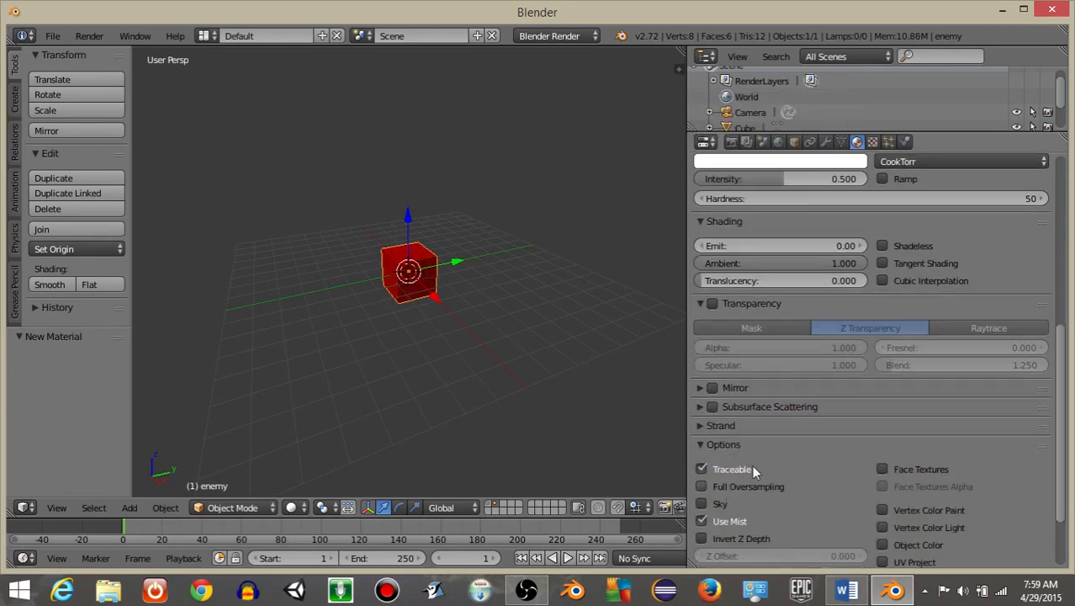
{"action": "scroll", "coordinate": [805, 459], "scroll_direction": "up", "scroll_amount": 10}
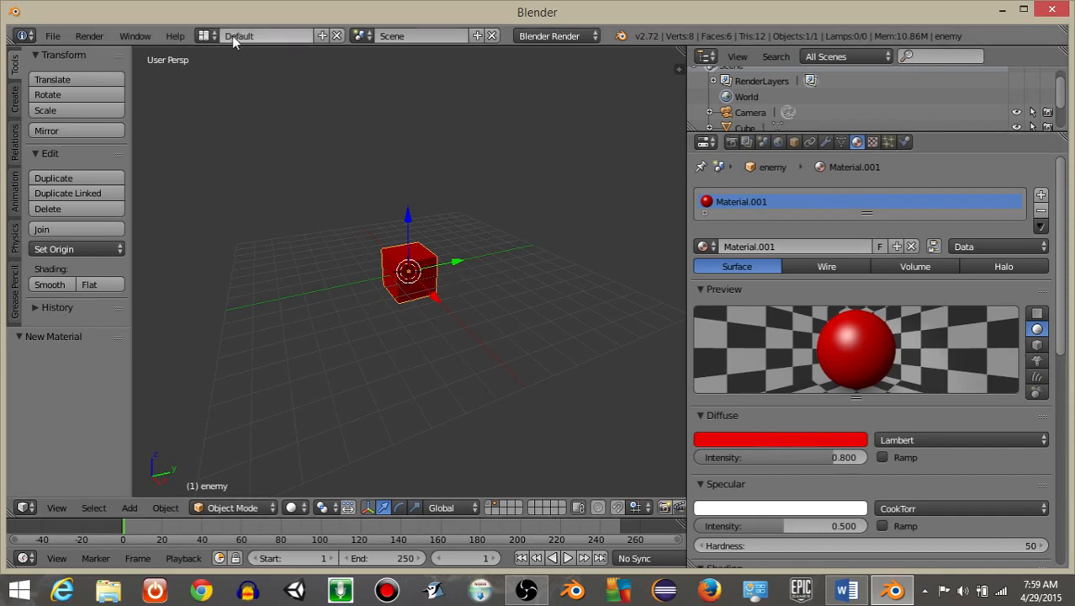
- Switch to the Game Logic screen layout and set the render engine to Blender Game
{"action": "left_click", "coordinate": [205, 35]}
{"action": "left_click", "coordinate": [217, 122]}
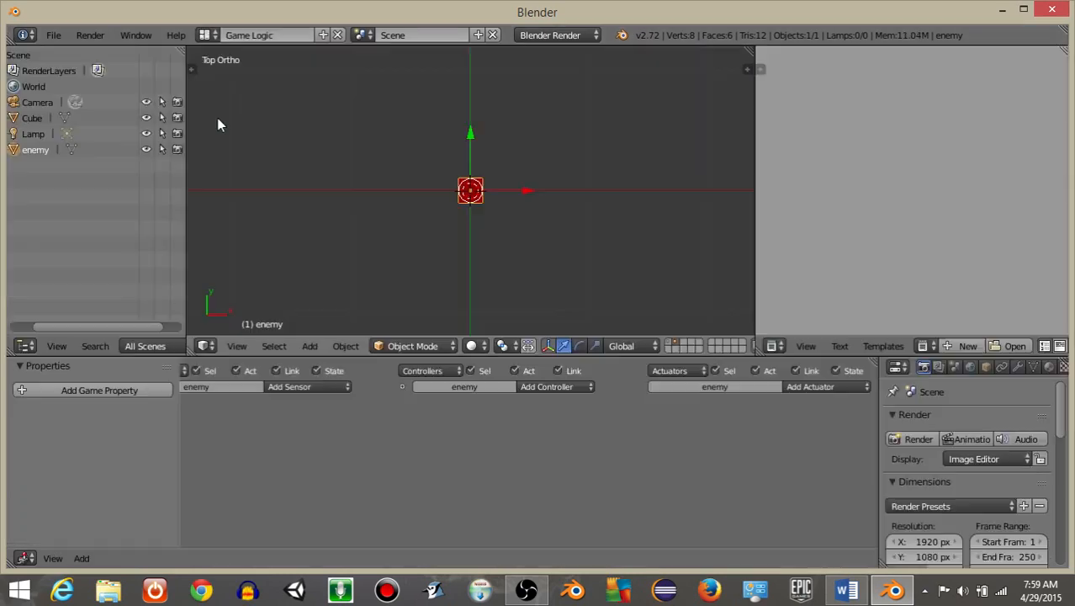
{"action": "left_click", "coordinate": [547, 36]}
{"action": "left_click", "coordinate": [538, 72]}
{"action": "scroll", "coordinate": [495, 221], "scroll_direction": "up", "scroll_amount": 5}
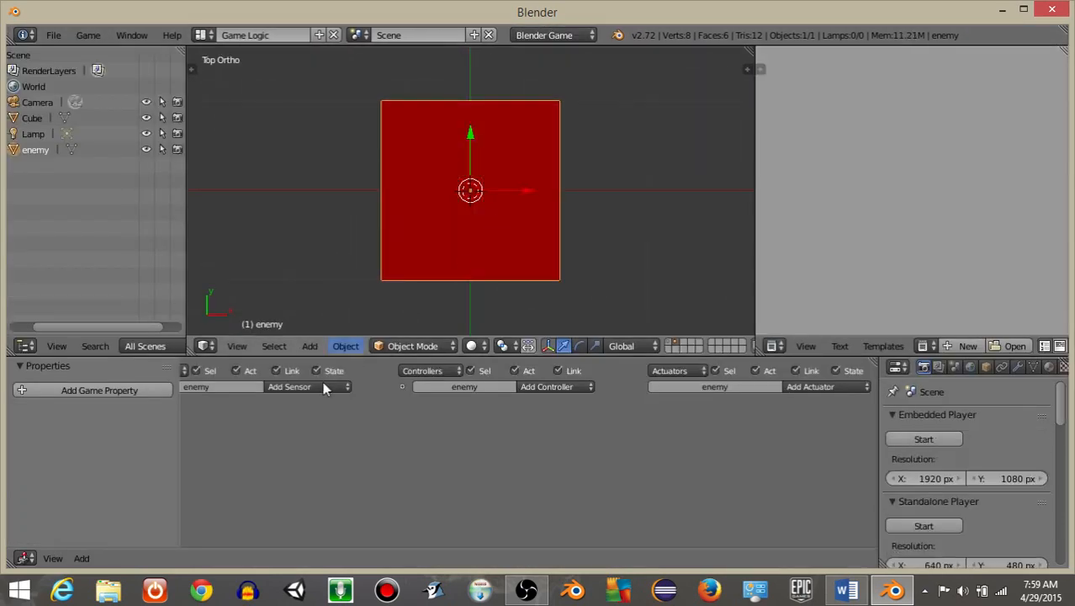
- Add a Collision sensor to the enemy cube's game logic
{"action": "middle_click_drag", "start_coordinate": [408, 431], "coordinate": [466, 433]}
{"action": "scroll", "coordinate": [377, 468], "scroll_direction": "up", "scroll_amount": 7}
{"action": "middle_click_drag", "start_coordinate": [368, 466], "coordinate": [506, 438]}
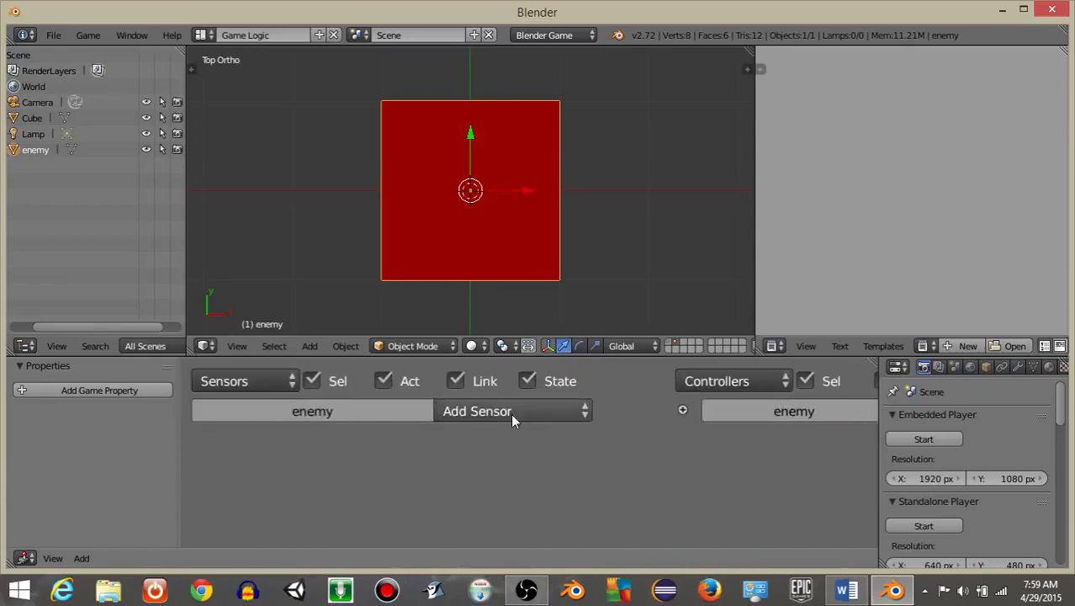
{"action": "left_click", "coordinate": [510, 413]}
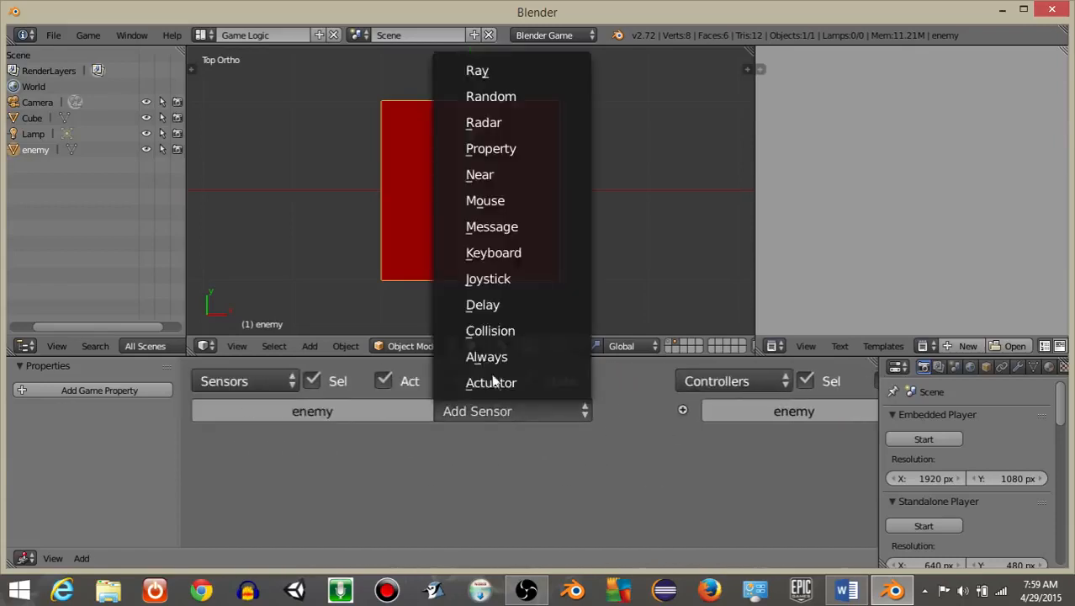
{"action": "left_click", "coordinate": [480, 329]}
- Set the Collision sensor's property to player, enable Tap, and collapse the sensor
{"action": "scroll", "coordinate": [396, 455], "scroll_direction": "down", "scroll_amount": 1}
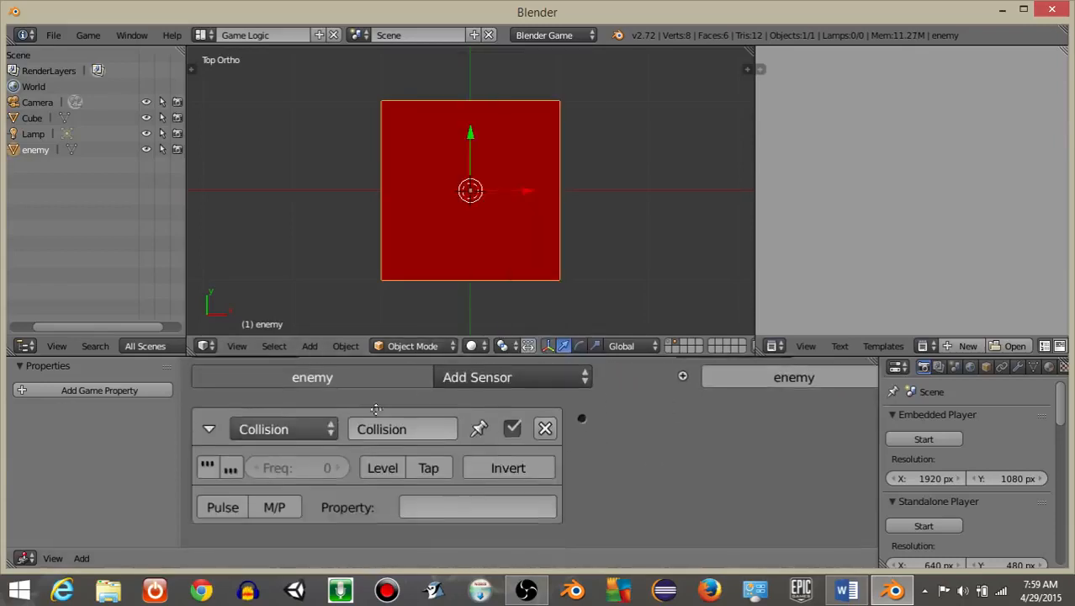
{"action": "left_click", "coordinate": [440, 508]}
{"action": "type", "text": "player"}
{"action": "key", "text": "Return"}
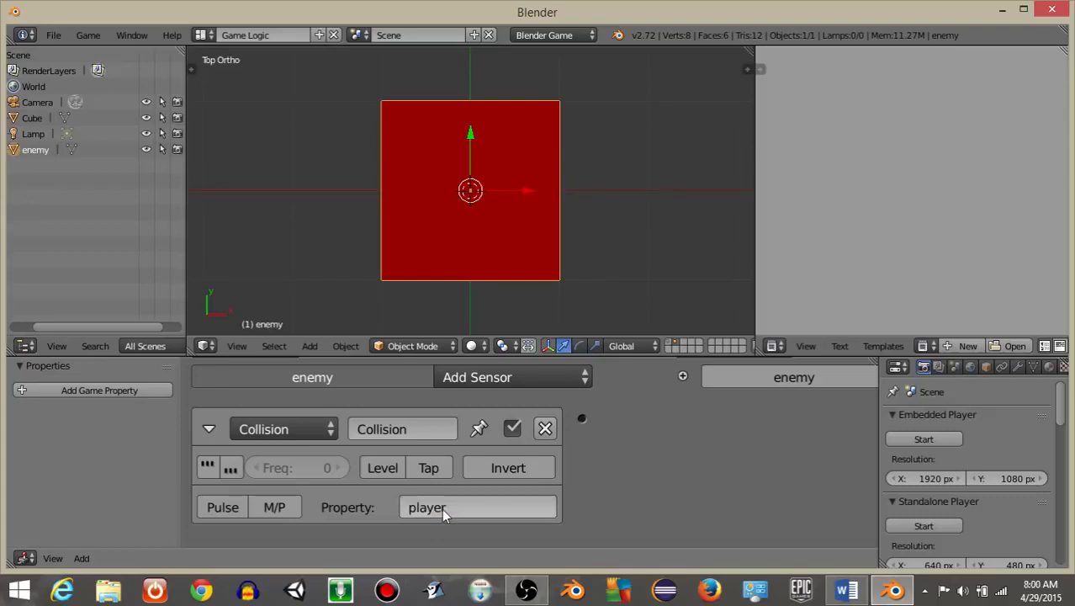
{"action": "left_click", "coordinate": [434, 469]}
{"action": "left_click", "coordinate": [207, 430]}
{"action": "scroll", "coordinate": [480, 477], "scroll_direction": "up", "scroll_amount": 1}
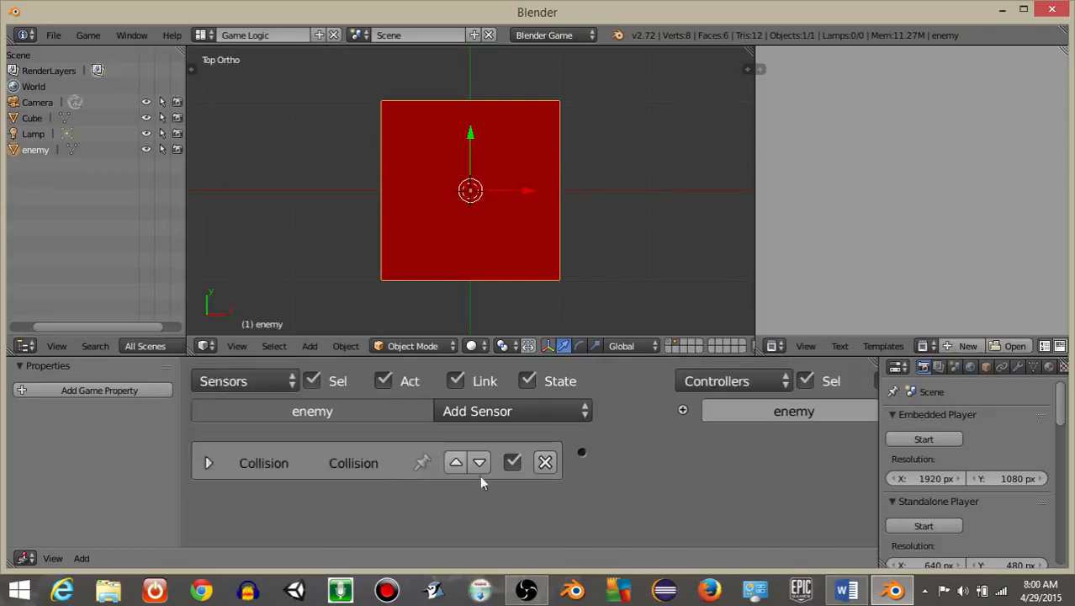
- Add a Message actuator to the enemy with the subject enemyDeath and collapse it
{"action": "scroll", "coordinate": [720, 419], "scroll_direction": "right", "scroll_amount": 10, "text": "ctrl"}
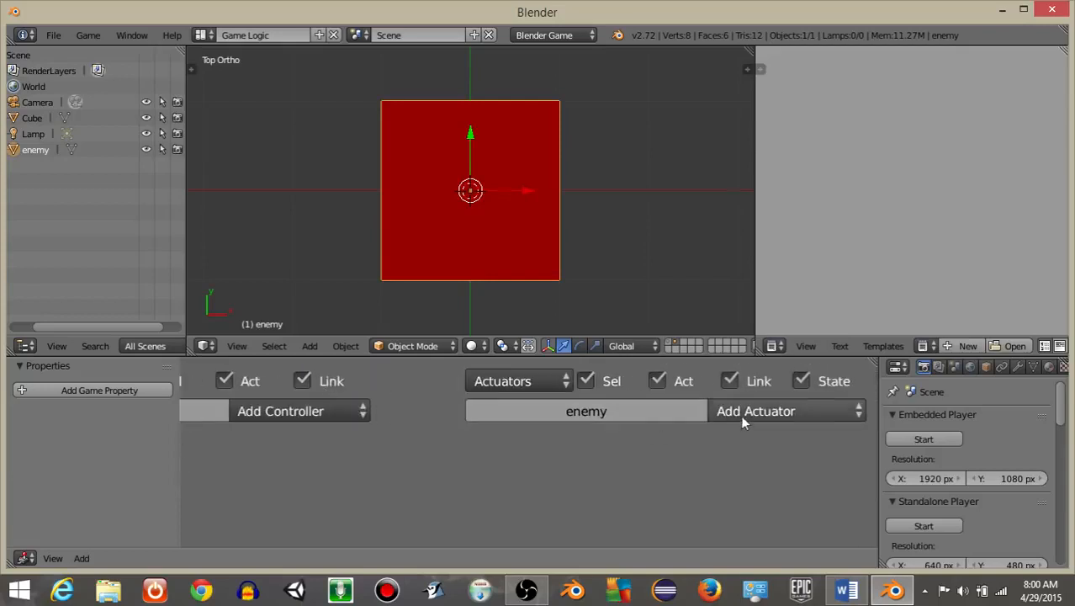
{"action": "left_click", "coordinate": [742, 420]}
{"action": "left_click", "coordinate": [782, 228]}
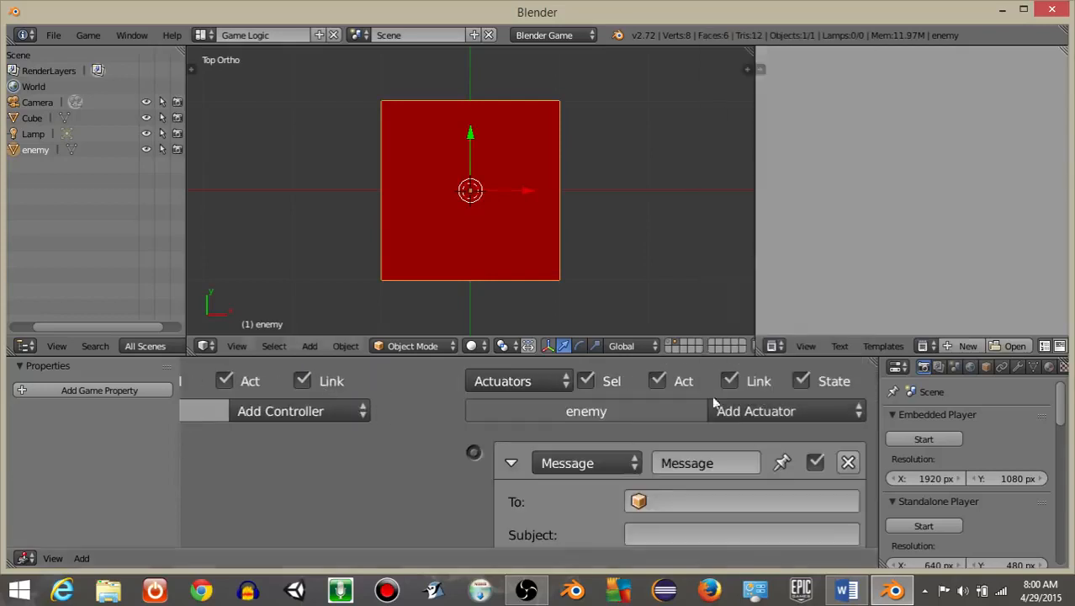
{"action": "scroll", "coordinate": [709, 492], "scroll_direction": "down", "scroll_amount": 2}
{"action": "left_click", "coordinate": [646, 476]}
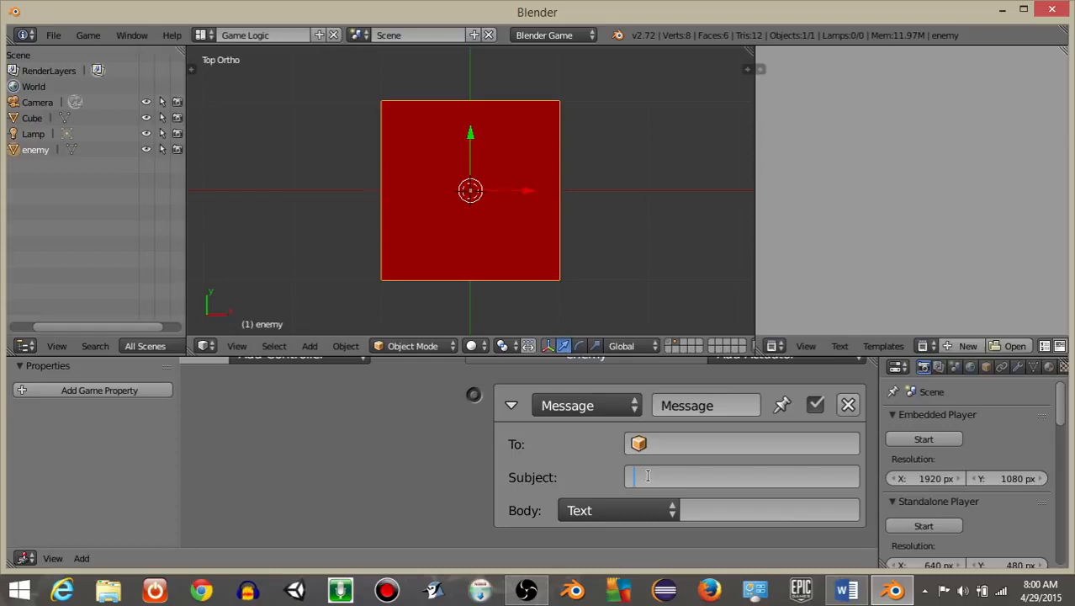
{"action": "key", "text": "Return"}
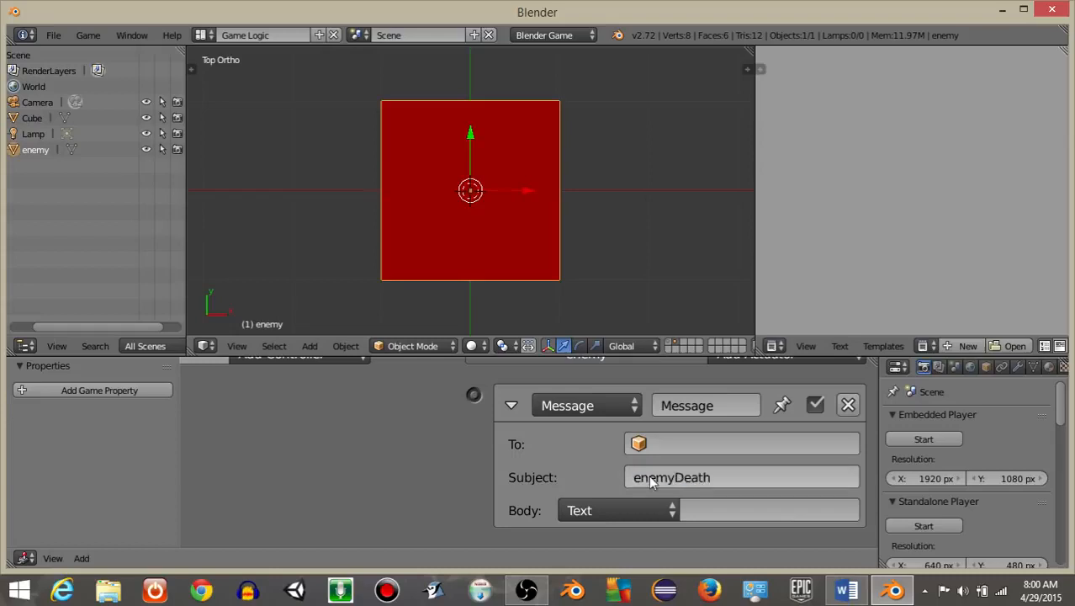
{"action": "left_click", "coordinate": [511, 404]}
- Link the Collision sensor to the Message actuator through an And controller
{"action": "scroll", "coordinate": [518, 421], "scroll_direction": "left", "scroll_amount": 5, "text": "ctrl"}
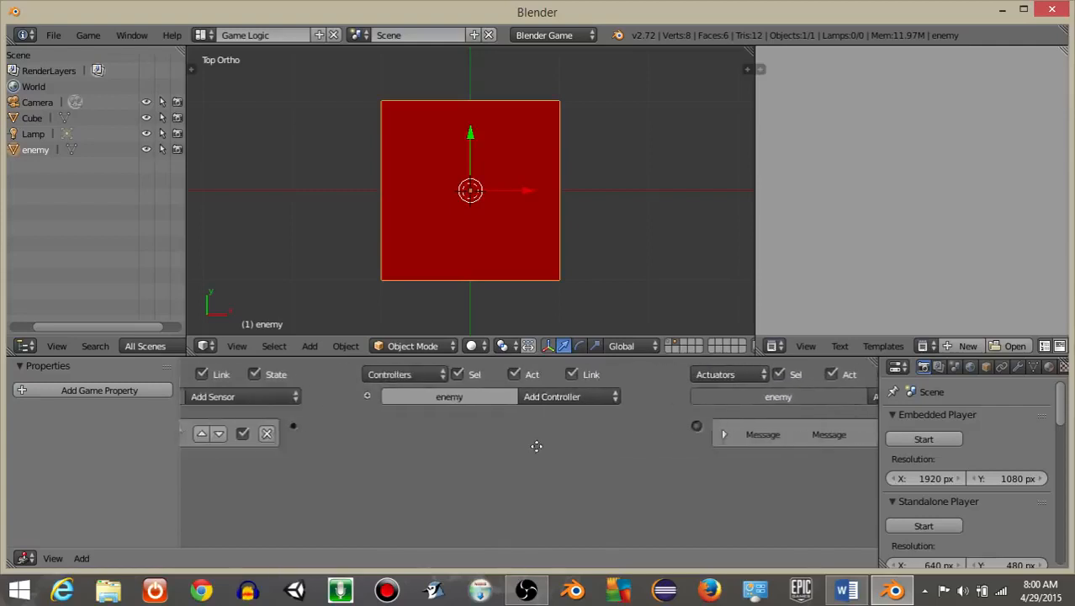
{"action": "left_click_drag", "start_coordinate": [305, 425], "coordinate": [709, 425]}
{"action": "scroll", "coordinate": [329, 429], "scroll_direction": "left", "scroll_amount": 3, "text": "ctrl"}
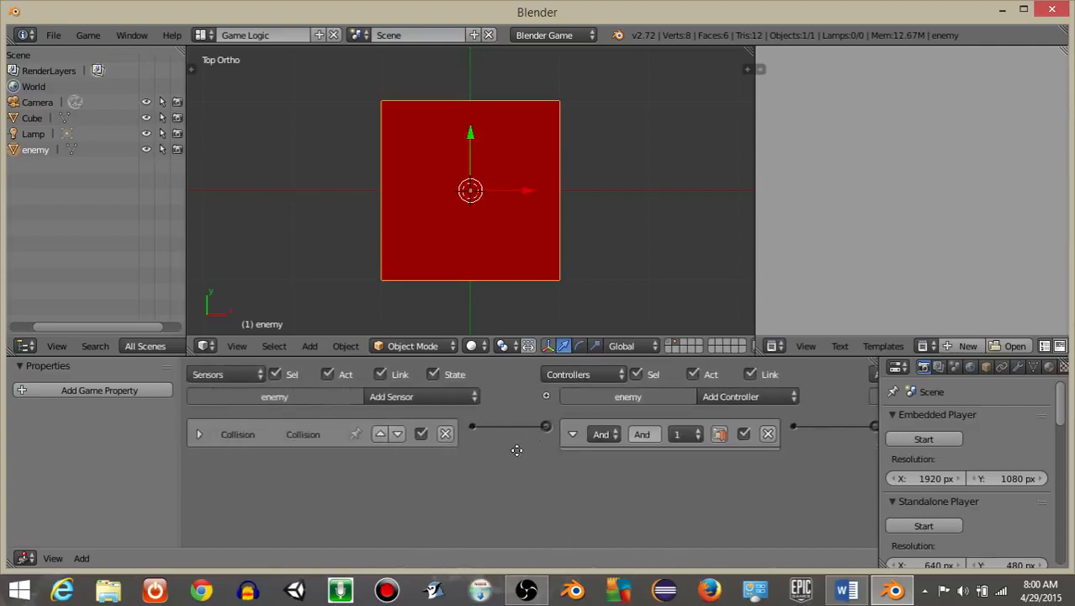
- Add an Edit Object actuator to the enemy and set its operation to End Object
{"action": "scroll", "coordinate": [513, 450], "scroll_direction": "right", "scroll_amount": 3, "text": "ctrl"}
{"action": "scroll", "coordinate": [787, 453], "scroll_direction": "right", "scroll_amount": 2, "text": "ctrl"}
{"action": "left_click", "coordinate": [784, 397]}
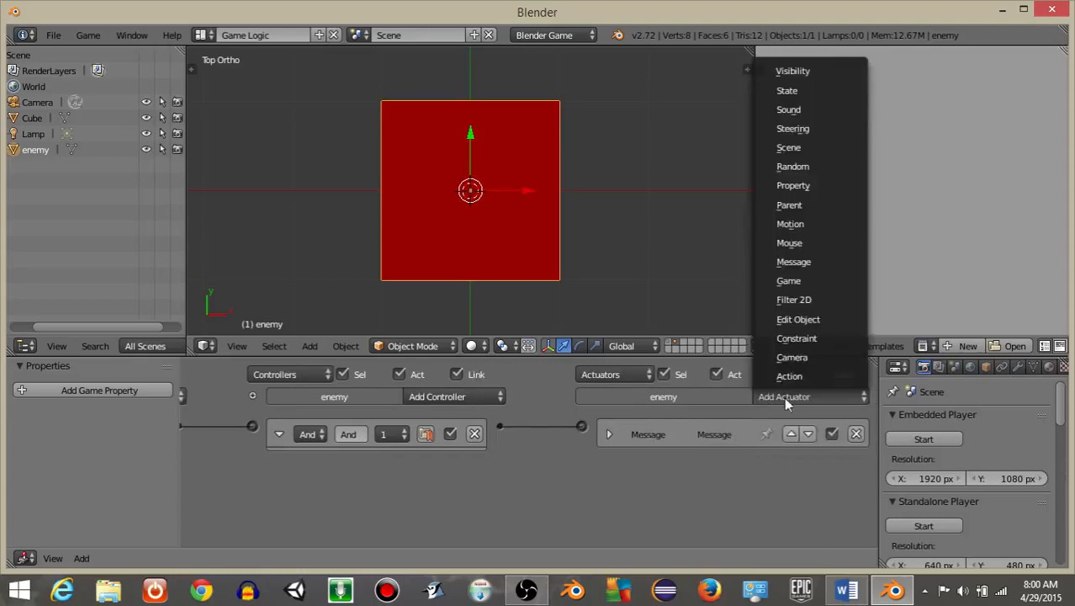
{"action": "left_click", "coordinate": [809, 322]}
{"action": "scroll", "coordinate": [761, 482], "scroll_direction": "up", "scroll_amount": 2}
{"action": "middle_click_drag", "start_coordinate": [762, 482], "coordinate": [640, 397]}
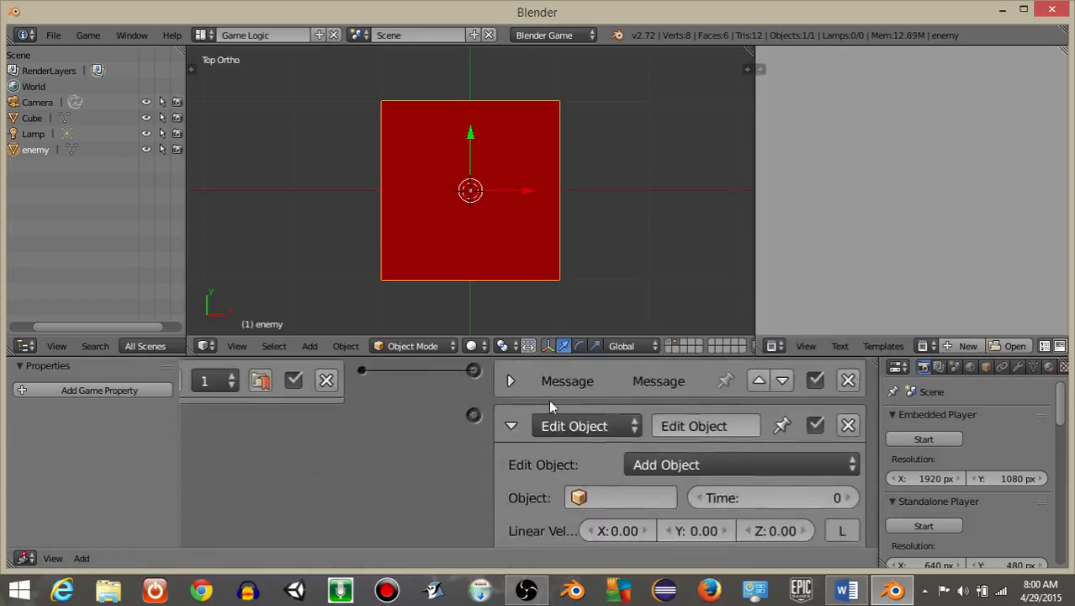
{"action": "left_click", "coordinate": [669, 465]}
{"action": "left_click", "coordinate": [666, 410]}
- Connect the And controller to the End Object actuator as well and collapse that actuator
{"action": "scroll", "coordinate": [425, 414], "scroll_direction": "up", "scroll_amount": 2}
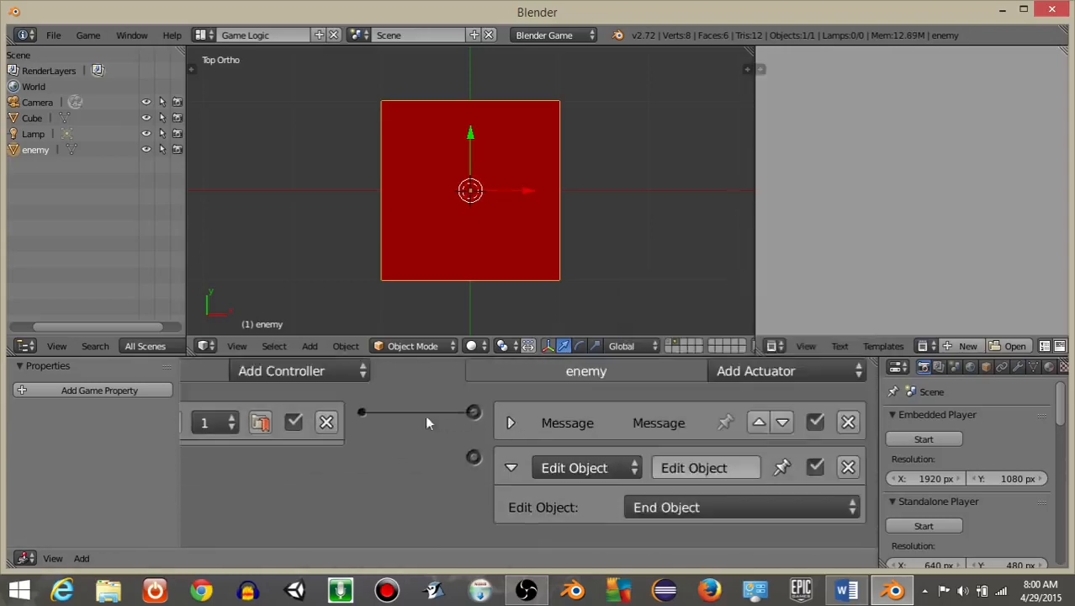
{"action": "scroll", "coordinate": [412, 417], "scroll_direction": "left", "scroll_amount": 1, "text": "ctrl"}
{"action": "left_click_drag", "start_coordinate": [401, 422], "coordinate": [503, 463]}
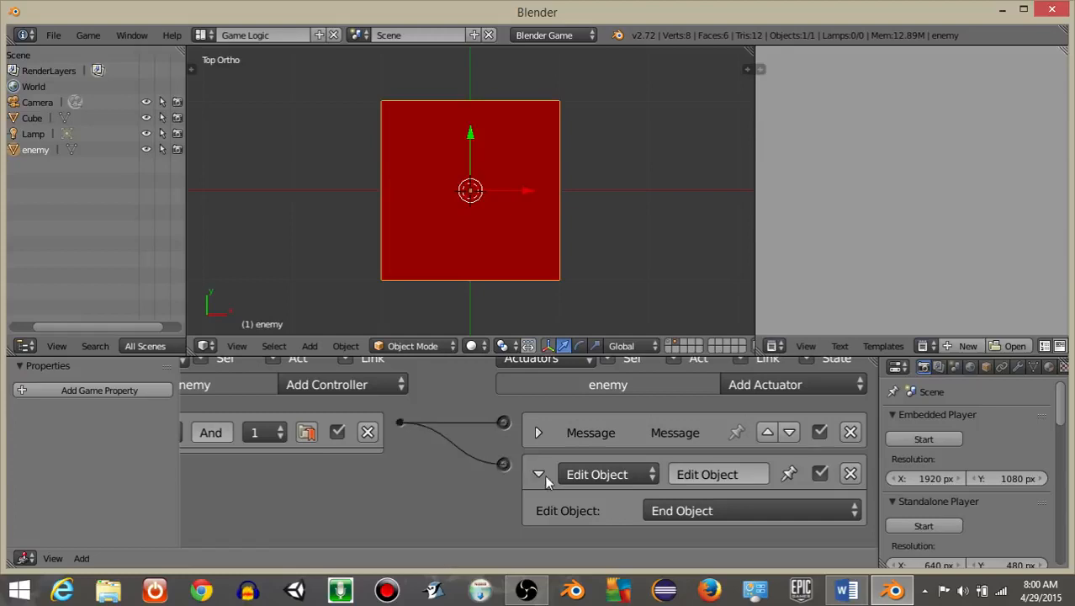
{"action": "left_click", "coordinate": [538, 474]}
{"action": "scroll", "coordinate": [500, 458], "scroll_direction": "up", "scroll_amount": 1}
{"action": "scroll", "coordinate": [501, 458], "scroll_direction": "left", "scroll_amount": 2, "text": "ctrl"}
{"action": "scroll", "coordinate": [500, 458], "scroll_direction": "left", "scroll_amount": 2, "text": "ctrl"}
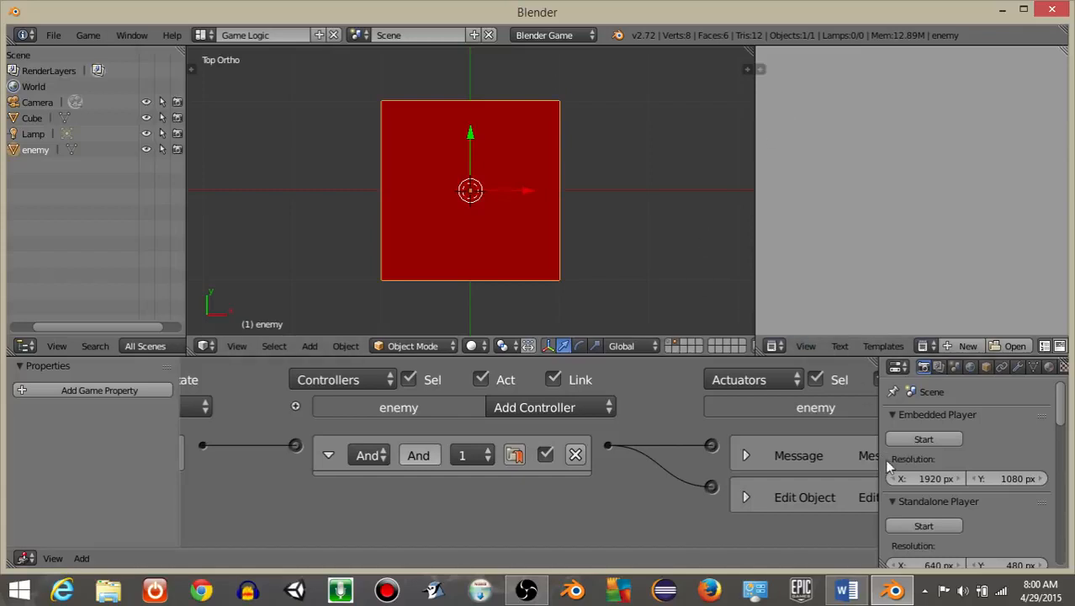
- Set the enemy cube's physics type to Character
{"action": "left_click_drag", "start_coordinate": [878, 455], "coordinate": [621, 455]}
{"action": "left_click", "coordinate": [839, 366]}
{"action": "left_click", "coordinate": [796, 440]}
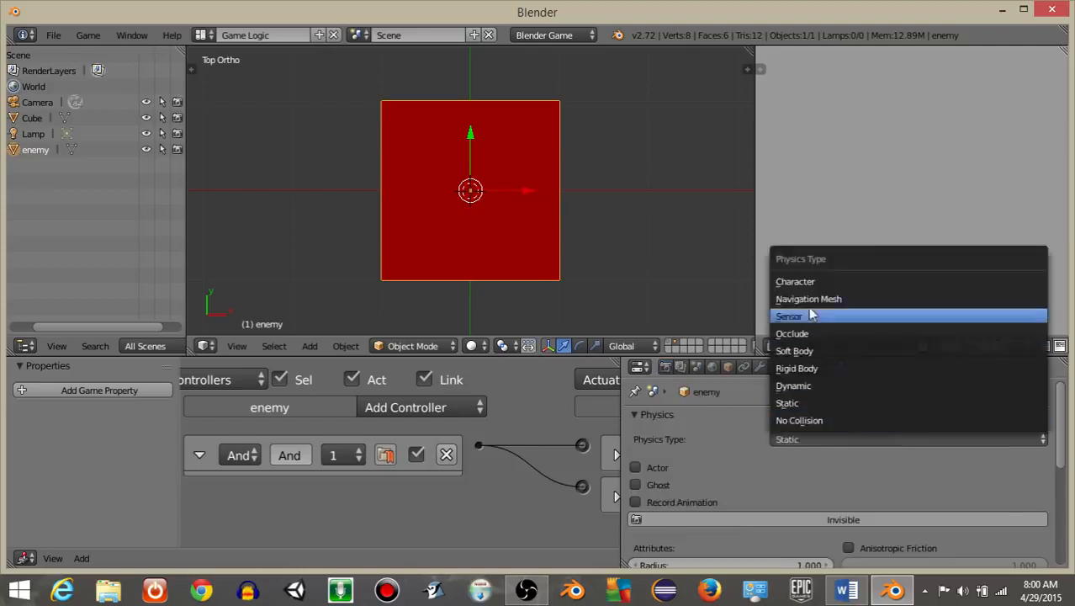
{"action": "left_click", "coordinate": [793, 282]}
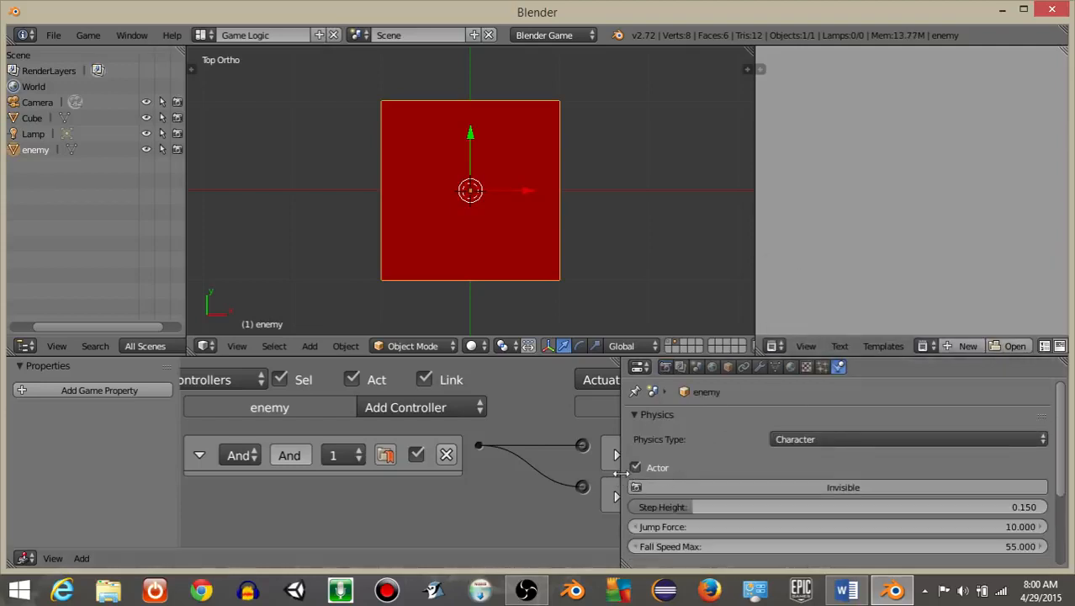
{"action": "left_click_drag", "start_coordinate": [617, 472], "coordinate": [817, 472]}
- Duplicate the enemy cube and move the copy about 3.08 units along the X axis
{"action": "scroll", "coordinate": [630, 457], "scroll_direction": "down", "scroll_amount": 4}
{"action": "middle_click_drag", "start_coordinate": [514, 223], "coordinate": [587, 242]}
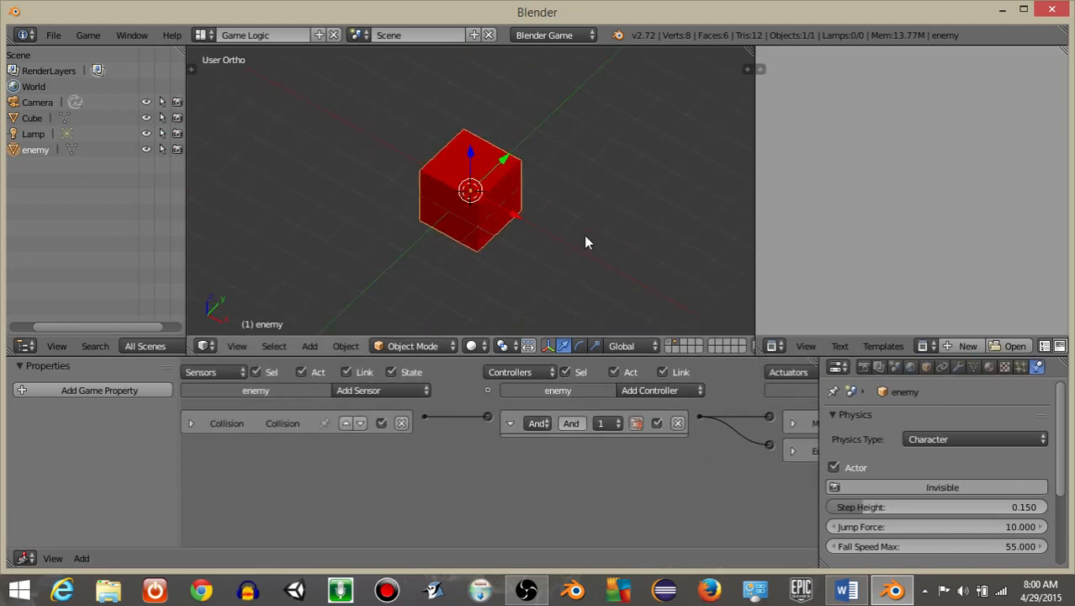
{"action": "key", "text": "shift+d"}
{"action": "right_click", "coordinate": [570, 242]}
{"action": "key", "text": "g"}
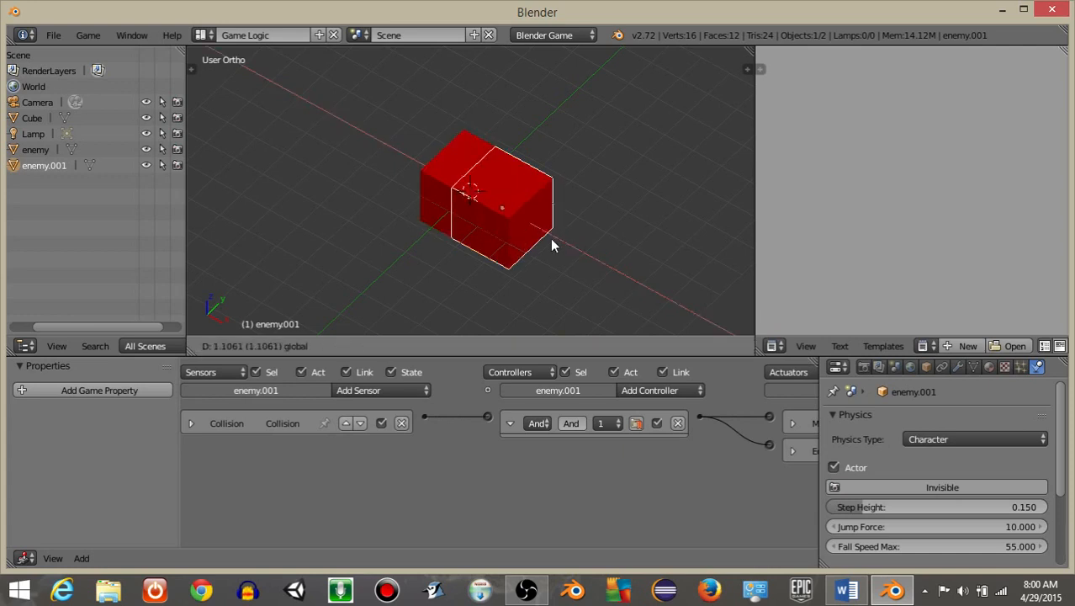
{"action": "left_click", "coordinate": [597, 268]}
- Rename the duplicated cube as mainEnemy
{"action": "left_click", "coordinate": [926, 368]}
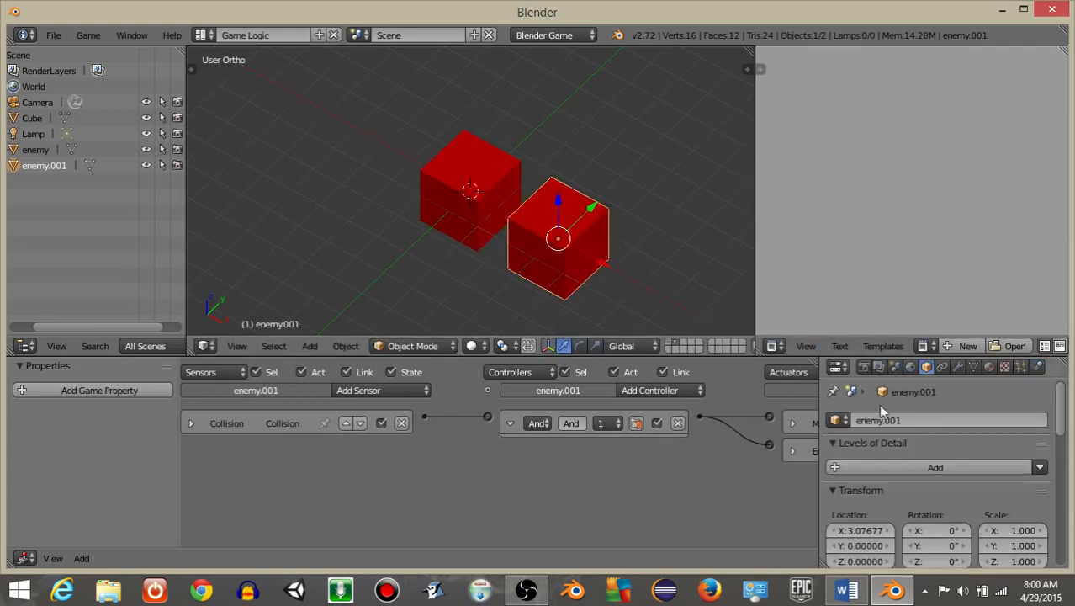
{"action": "left_click", "coordinate": [896, 420]}
{"action": "type", "text": "aainEnemy"}
{"action": "key", "text": "Return"}
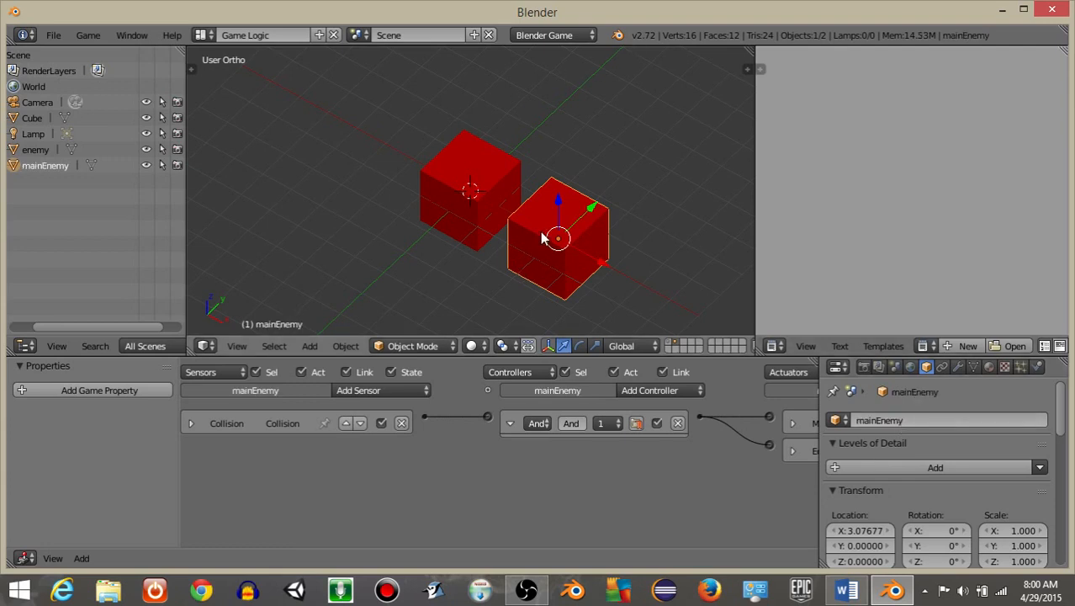
- Move the mainEnemy cube to the first layer and display that layer
{"action": "key", "text": "m"}
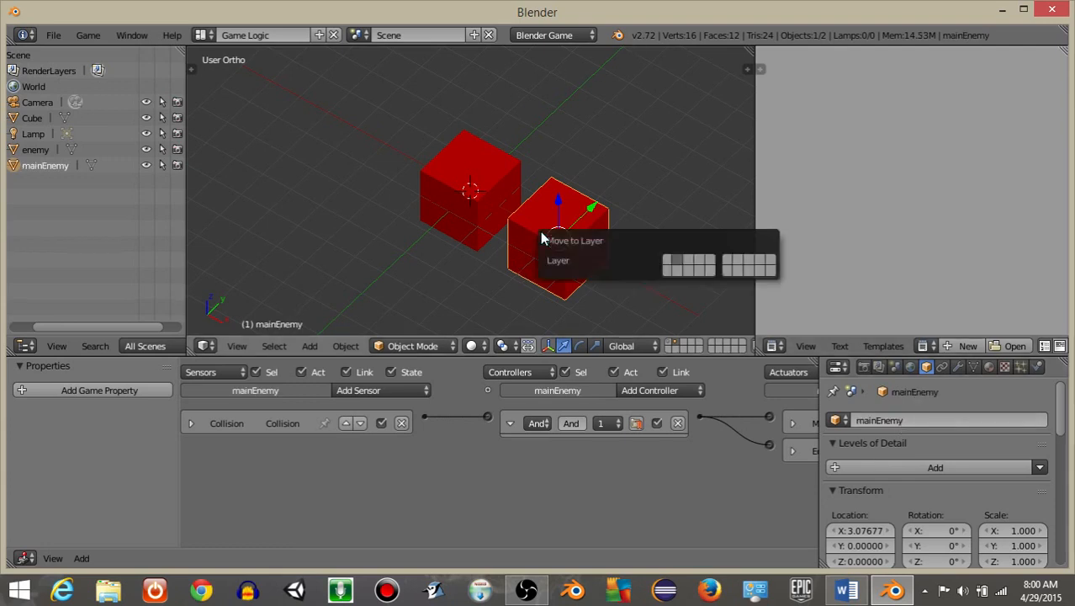
{"action": "left_click", "coordinate": [673, 264]}
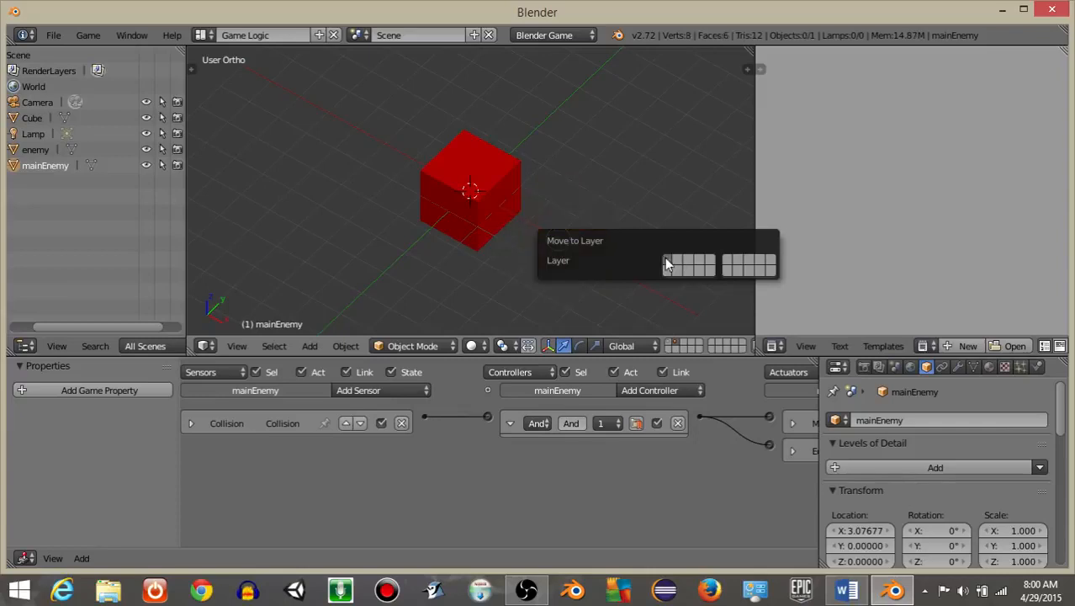
{"action": "left_click", "coordinate": [670, 345]}
- Position the mainEnemy cube at about X 0.11 and Y 4.08, in line with the grey cube along the Y axis
{"action": "scroll", "coordinate": [583, 203], "scroll_direction": "down", "scroll_amount": 4}
{"action": "middle_click_drag", "start_coordinate": [548, 196], "coordinate": [460, 176]}
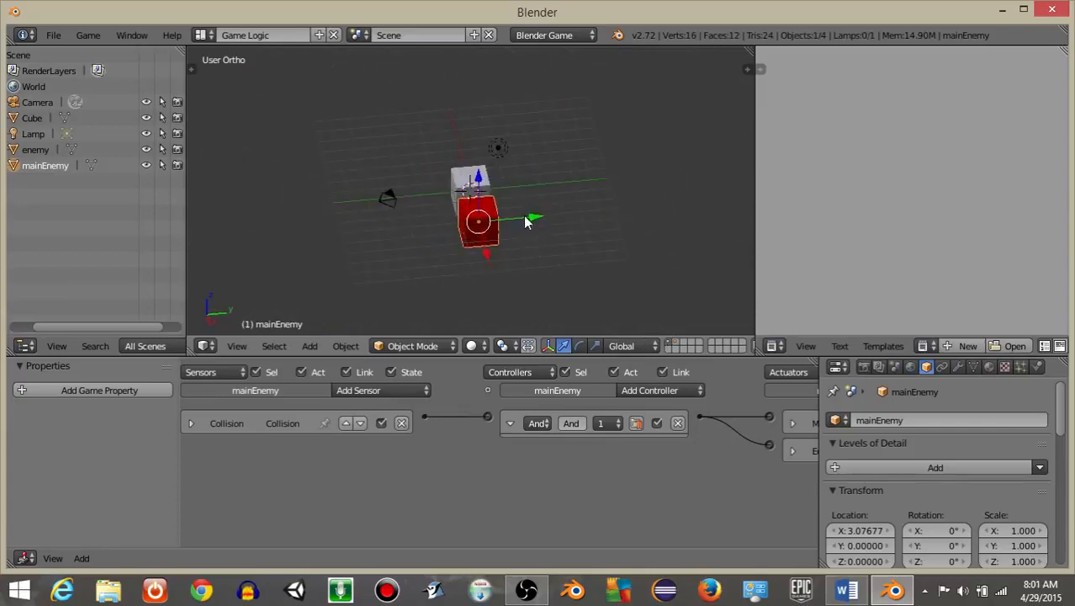
{"action": "left_click_drag", "start_coordinate": [525, 221], "coordinate": [550, 208]}
{"action": "key", "text": "KP_Decimal"}
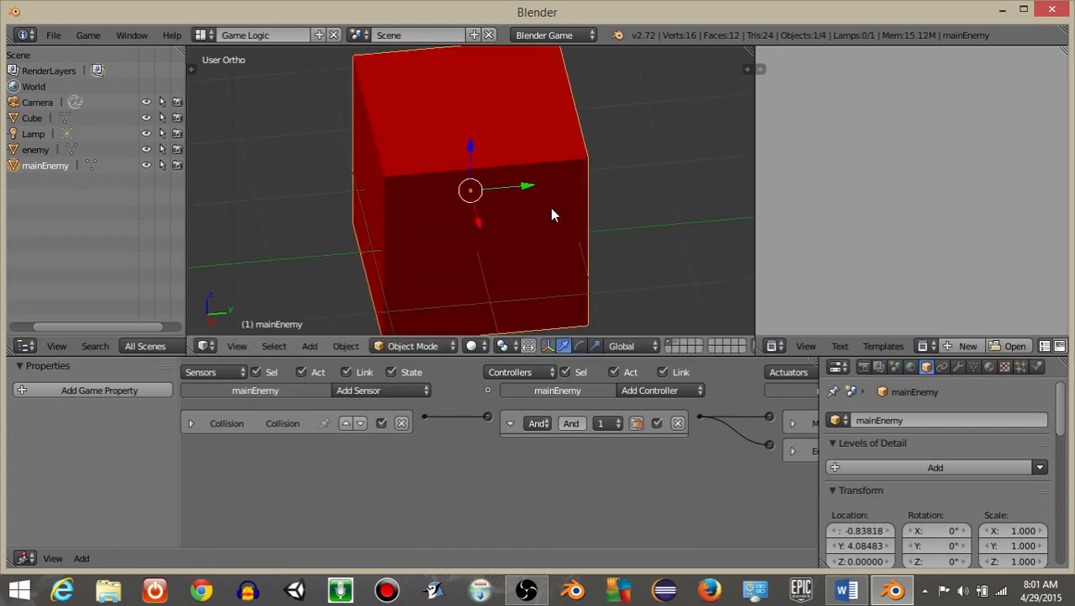
{"action": "key", "text": "KP_7"}
{"action": "scroll", "coordinate": [551, 208], "scroll_direction": "down", "scroll_amount": 8}
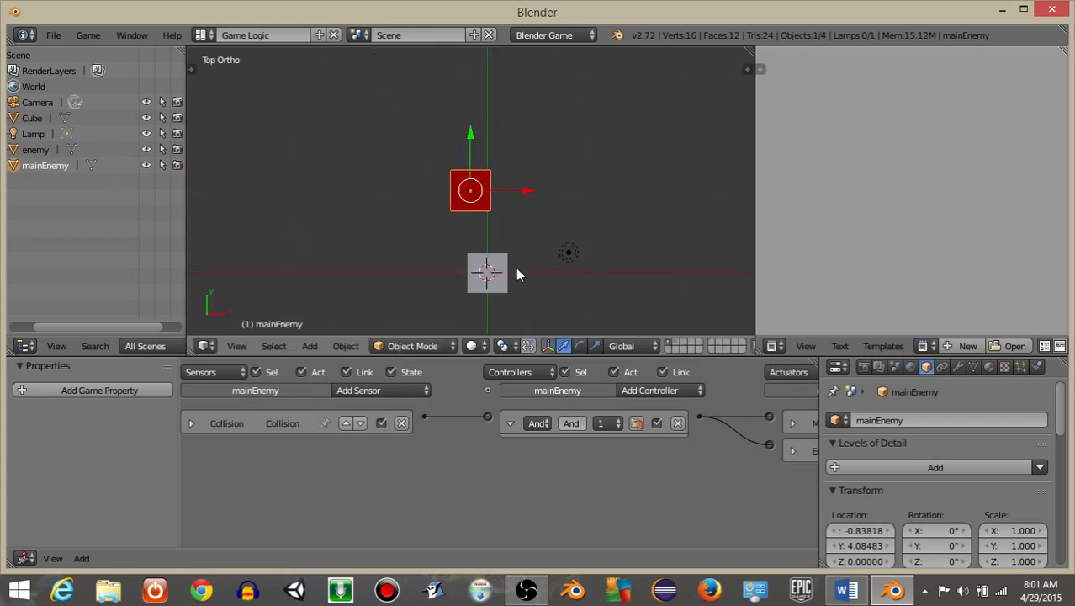
{"action": "left_click_drag", "start_coordinate": [528, 189], "coordinate": [547, 184]}
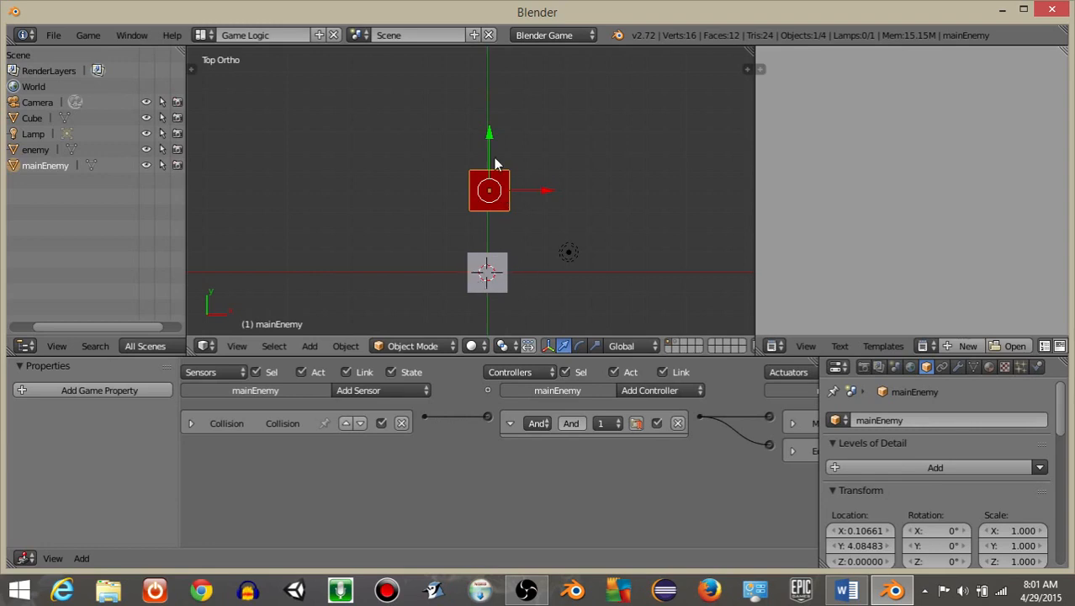
- Add a Keyboard sensor for the W key to the grey cube and collapse the sensor
{"action": "middle_click_drag", "start_coordinate": [485, 305], "coordinate": [347, 185]}
{"action": "right_click", "coordinate": [351, 183]}
{"action": "middle_click_drag", "start_coordinate": [249, 450], "coordinate": [515, 463]}
{"action": "scroll", "coordinate": [381, 461], "scroll_direction": "up", "scroll_amount": 6}
{"action": "left_click", "coordinate": [543, 412]}
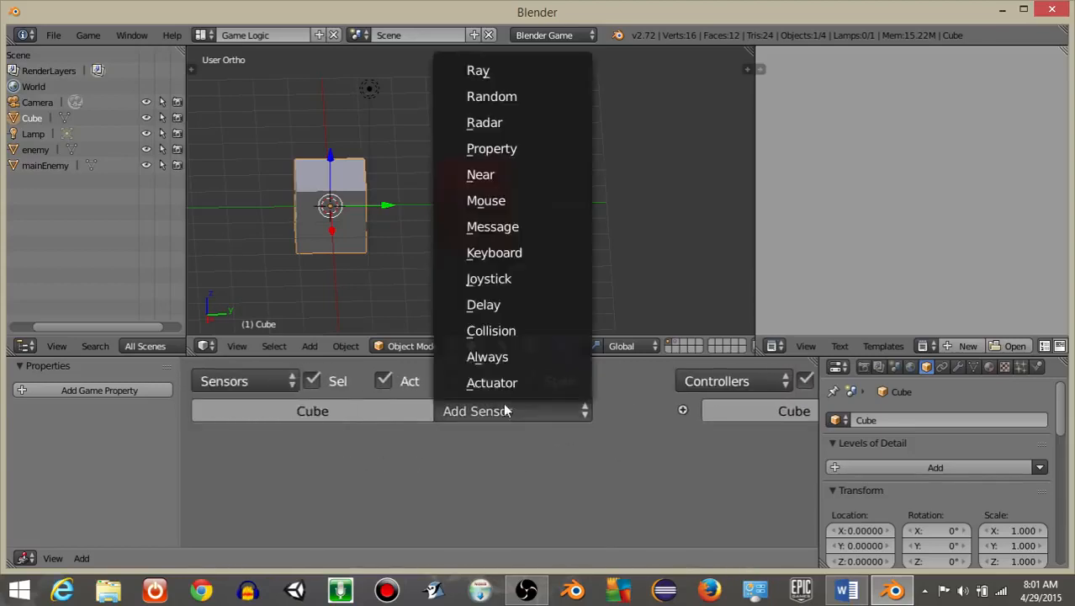
{"action": "left_click", "coordinate": [507, 265]}
{"action": "scroll", "coordinate": [336, 454], "scroll_direction": "down", "scroll_amount": 3}
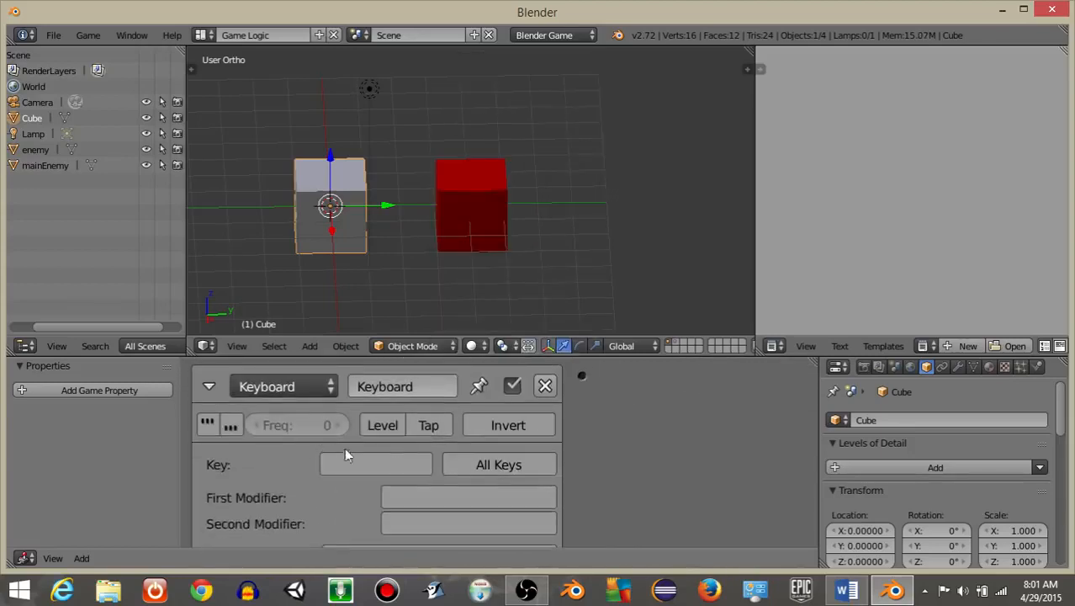
{"action": "key", "text": "w"}
{"action": "left_click", "coordinate": [209, 386]}
- Add a Motion actuator to the cube with a Y location value of 0.20
{"action": "middle_click_drag", "start_coordinate": [773, 428], "coordinate": [354, 433]}
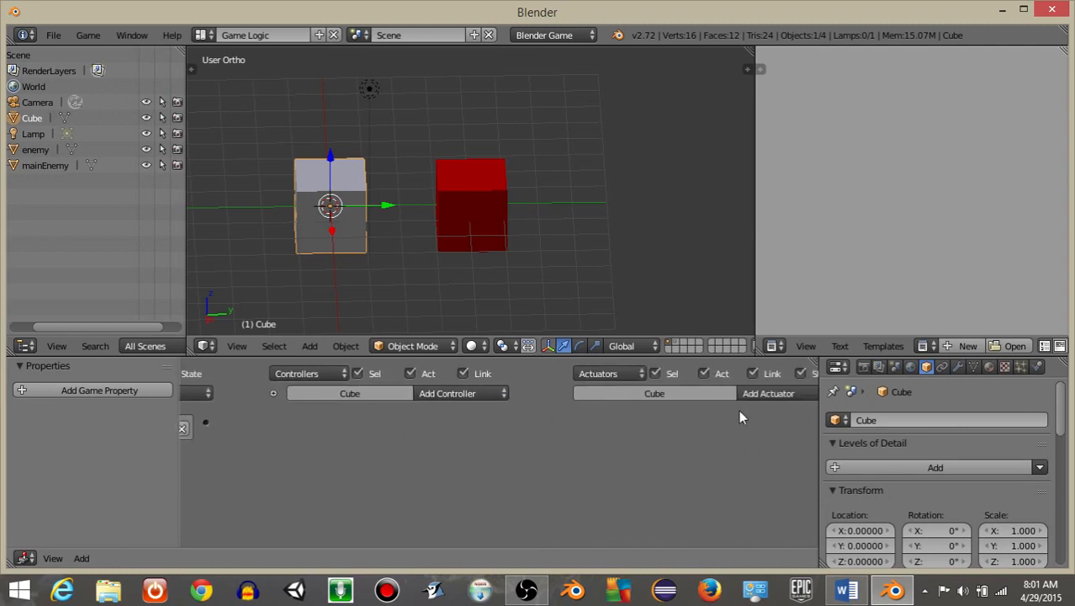
{"action": "left_click", "coordinate": [774, 394]}
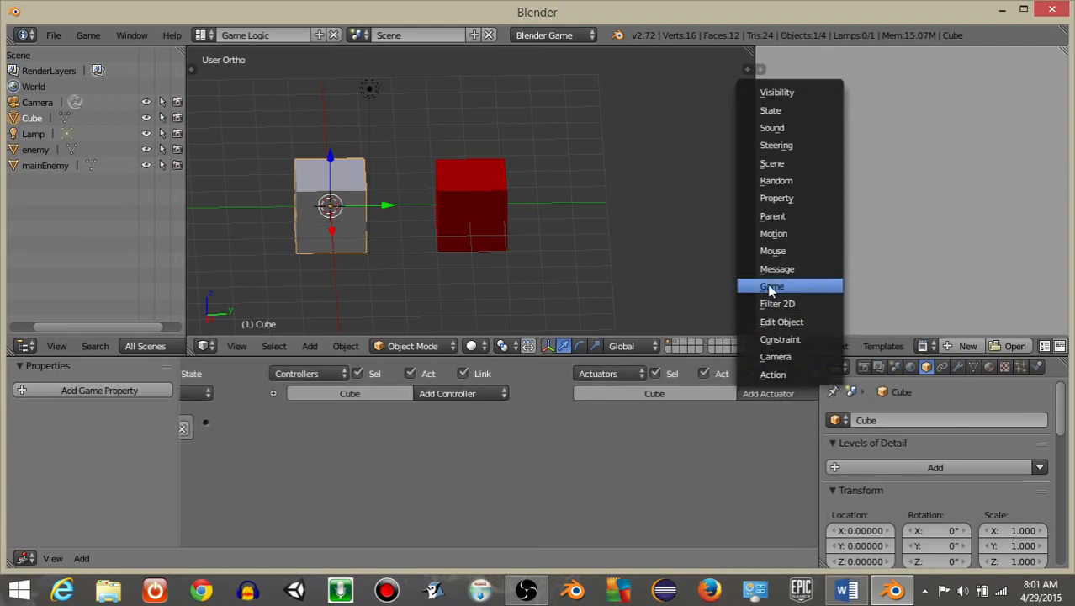
{"action": "left_click", "coordinate": [785, 239]}
{"action": "scroll", "coordinate": [747, 459], "scroll_direction": "up", "scroll_amount": 3}
{"action": "middle_click_drag", "start_coordinate": [747, 459], "coordinate": [579, 445]}
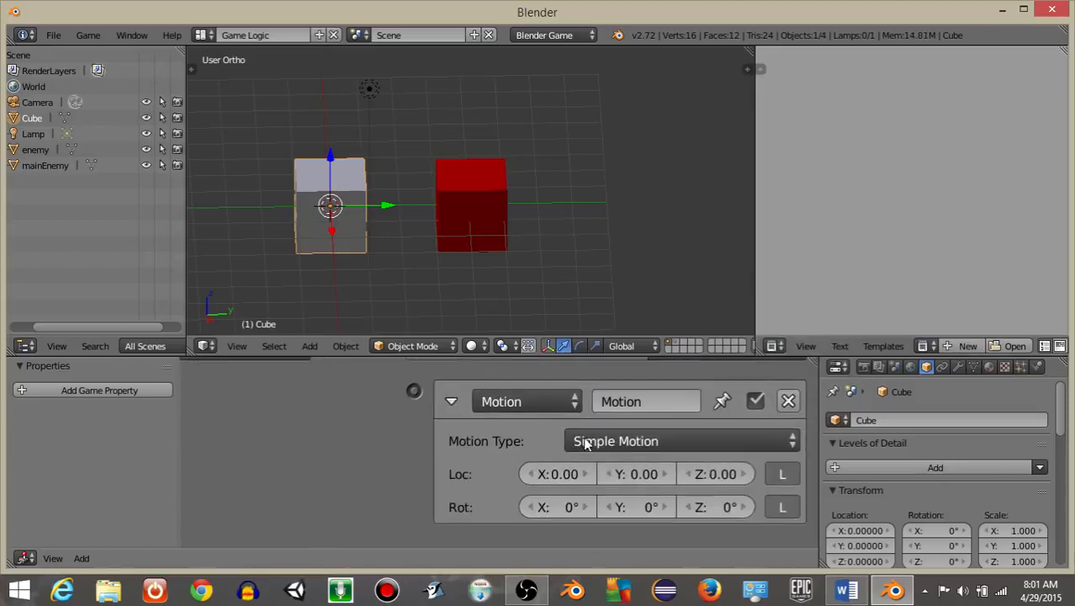
{"action": "left_click", "coordinate": [637, 476]}
{"action": "type", "text": "0."}
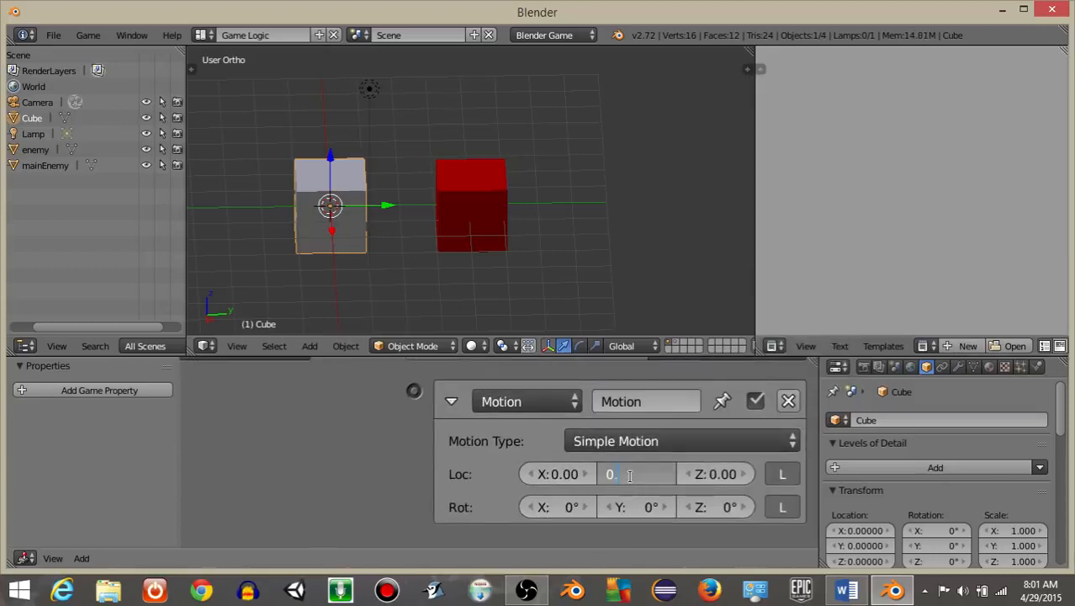
- Connect the Keyboard sensor to the Motion actuator through an And controller and collapse the controller and actuator
{"action": "scroll", "coordinate": [630, 476], "scroll_direction": "down", "scroll_amount": 7}
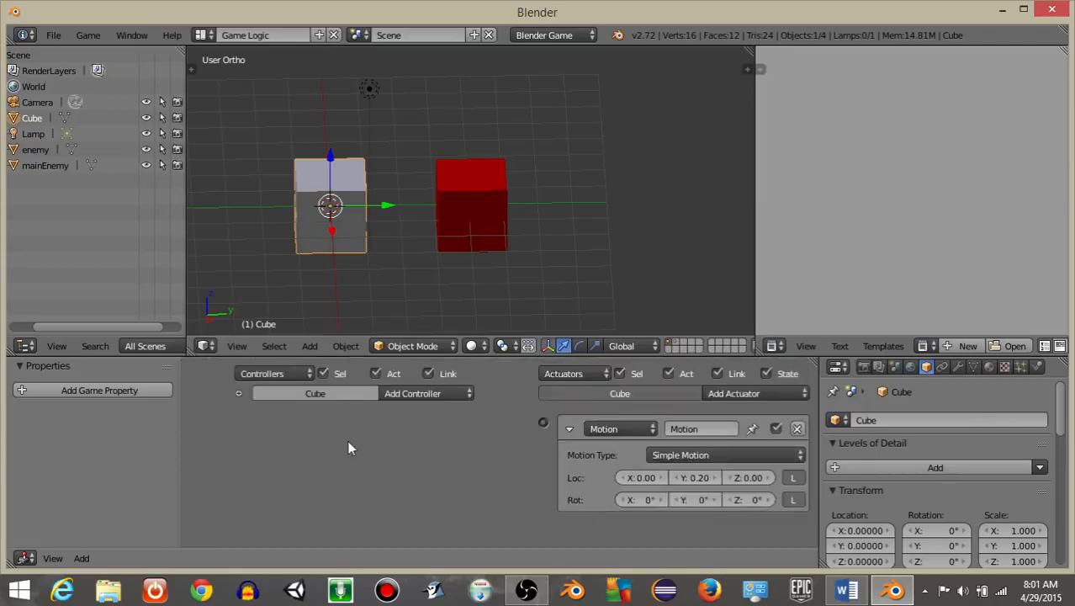
{"action": "left_click_drag", "start_coordinate": [261, 411], "coordinate": [583, 412]}
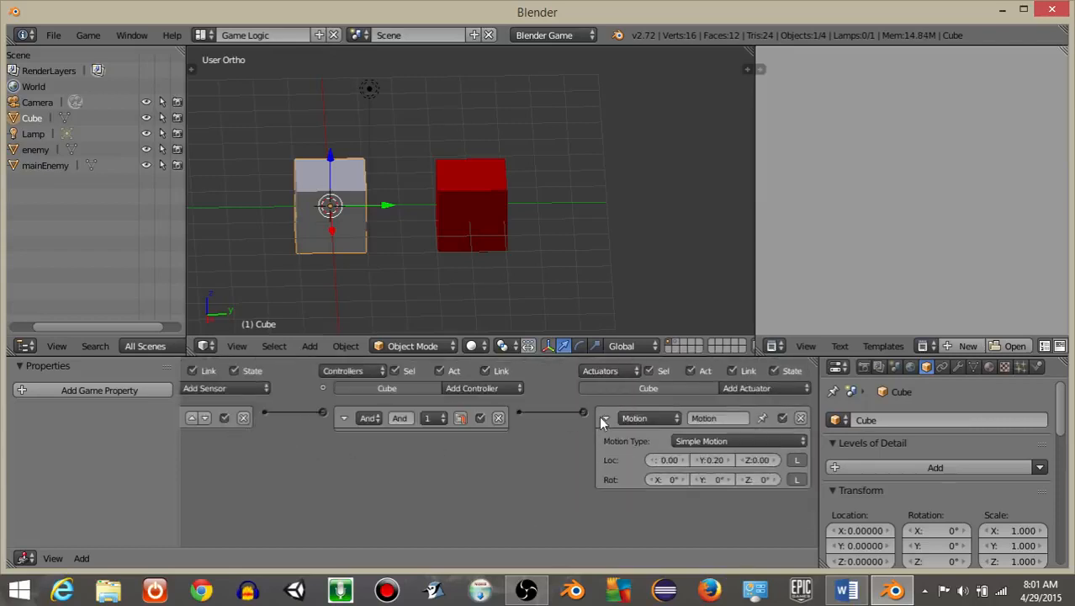
{"action": "left_click", "coordinate": [603, 418]}
{"action": "left_click", "coordinate": [343, 418]}
{"action": "middle_click_drag", "start_coordinate": [265, 453], "coordinate": [412, 455]}
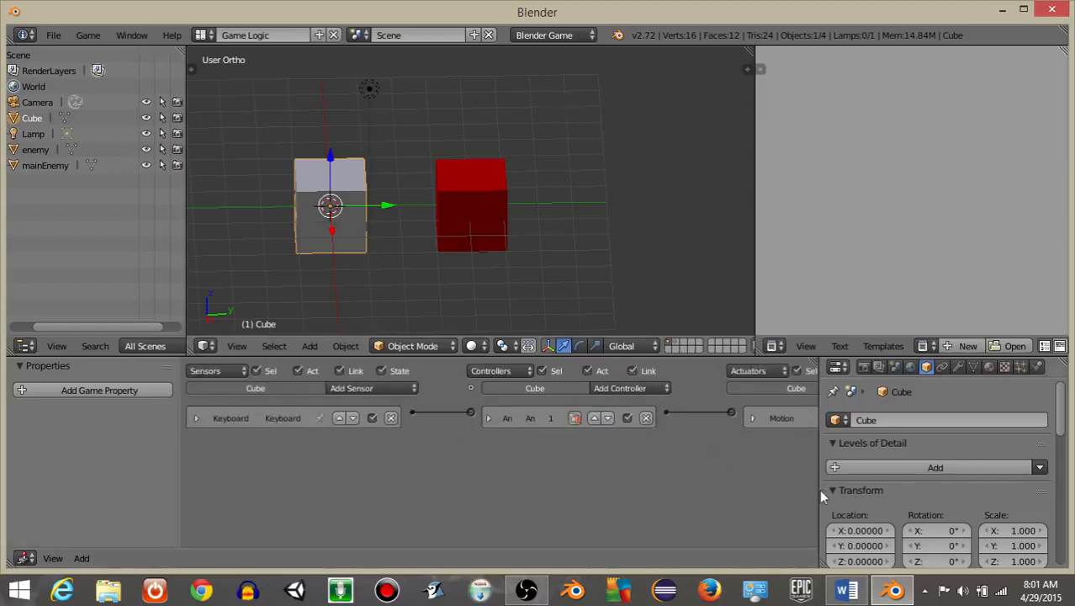
- Set the diffuse colour of the grey cube's material to blue
{"action": "left_click_drag", "start_coordinate": [820, 488], "coordinate": [613, 486]}
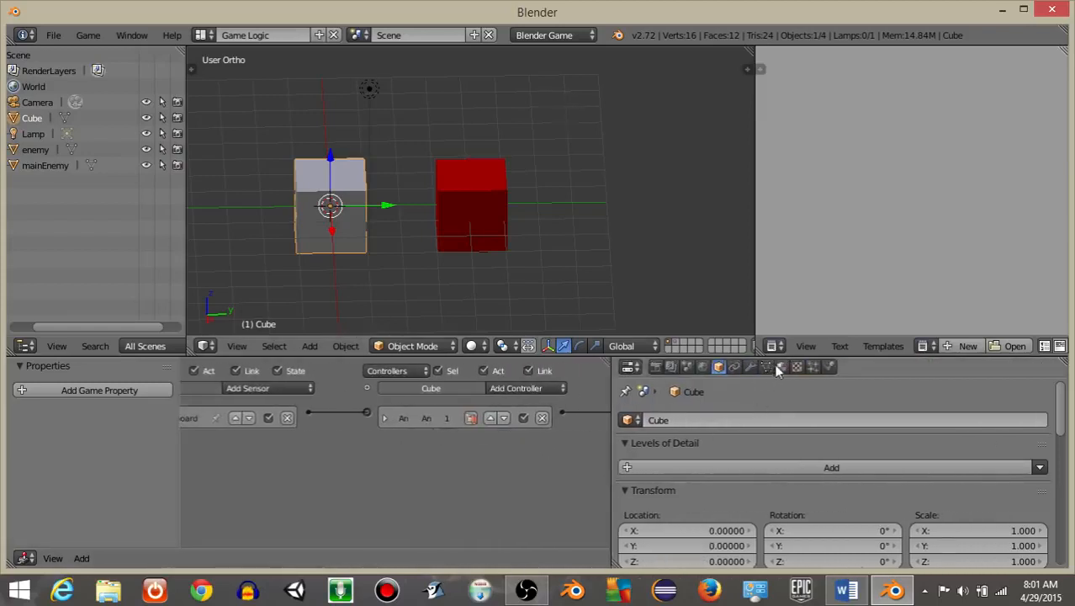
{"action": "left_click", "coordinate": [780, 366]}
{"action": "scroll", "coordinate": [761, 495], "scroll_direction": "down", "scroll_amount": 3}
{"action": "scroll", "coordinate": [761, 494], "scroll_direction": "down", "scroll_amount": 3}
{"action": "left_click", "coordinate": [729, 535]}
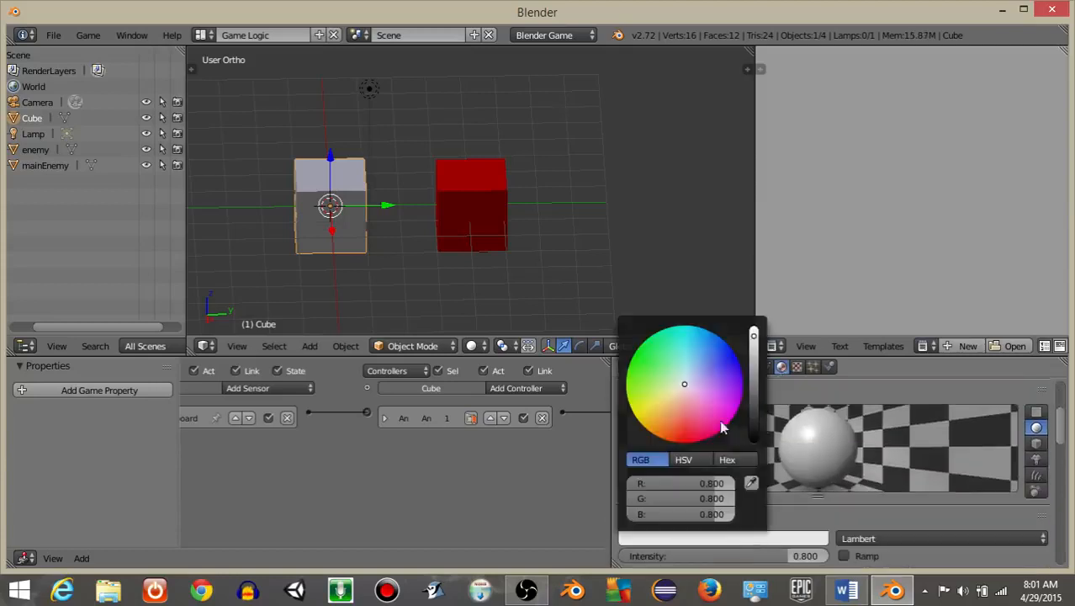
{"action": "left_click_drag", "start_coordinate": [689, 380], "coordinate": [730, 364]}
- Set the blue cube's physics type to Character and enable Actor
{"action": "left_click", "coordinate": [829, 366]}
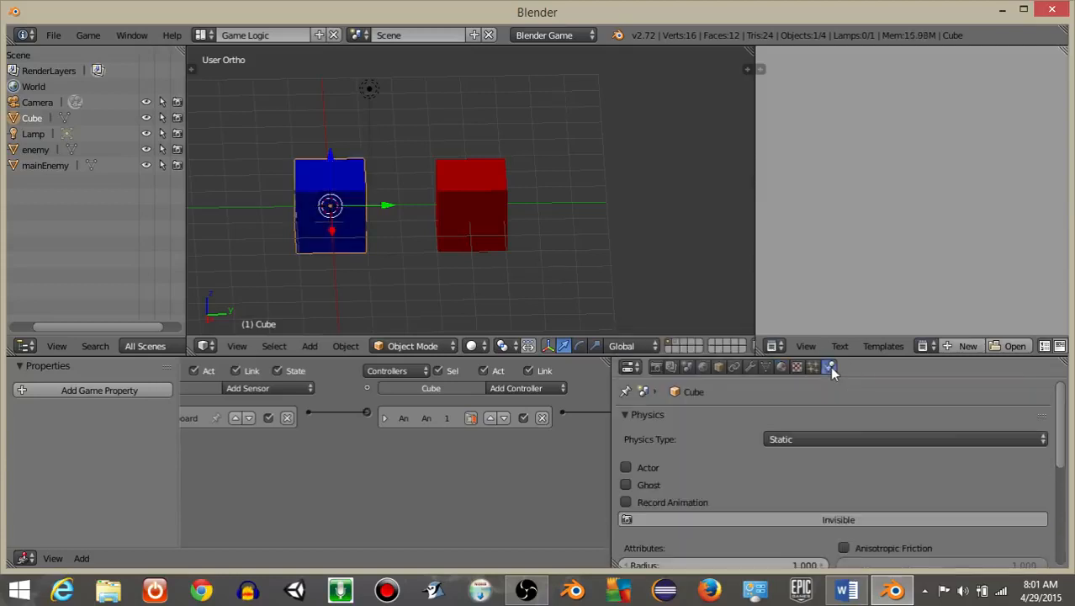
{"action": "left_click", "coordinate": [795, 437]}
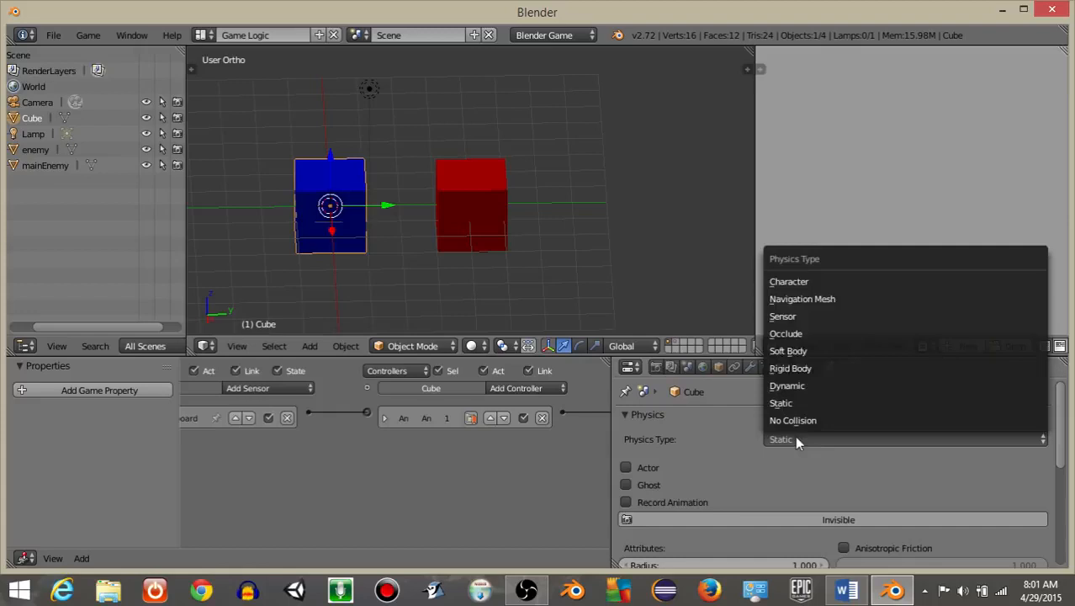
{"action": "left_click", "coordinate": [780, 279]}
{"action": "left_click", "coordinate": [626, 467]}
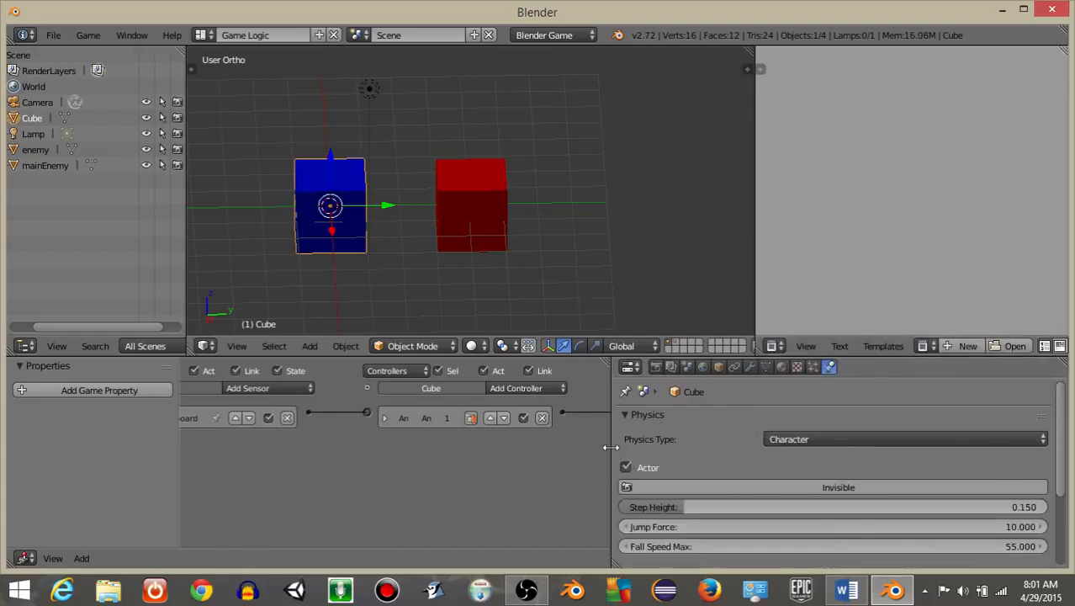
- Add an Integer game property named player to the blue cube
{"action": "left_click_drag", "start_coordinate": [612, 446], "coordinate": [820, 452]}
{"action": "left_click", "coordinate": [89, 391]}
{"action": "left_click", "coordinate": [72, 417]}
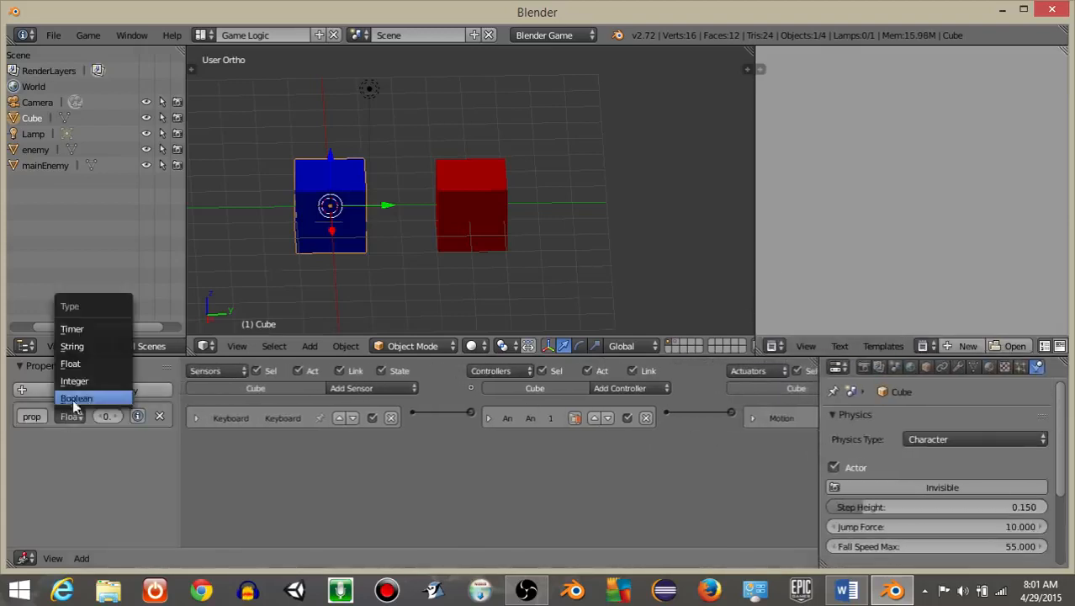
{"action": "left_click", "coordinate": [75, 381]}
{"action": "left_click_drag", "start_coordinate": [179, 463], "coordinate": [299, 461]}
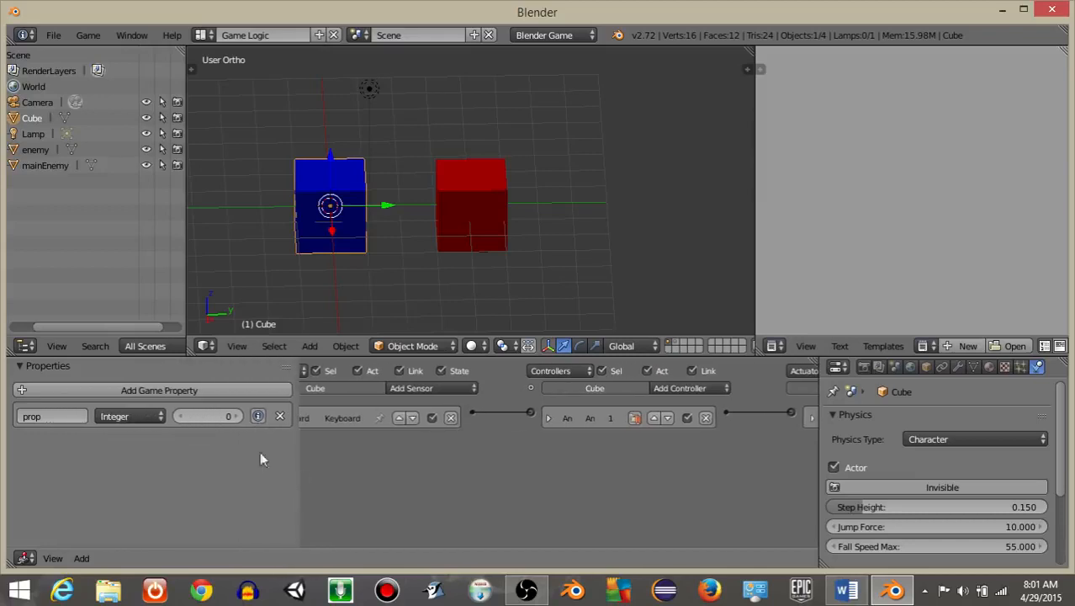
{"action": "left_click", "coordinate": [62, 415]}
- Add a plane to the scene and lower it along the Z axis to just beneath the cubes
{"action": "middle_click_drag", "start_coordinate": [395, 278], "coordinate": [414, 204]}
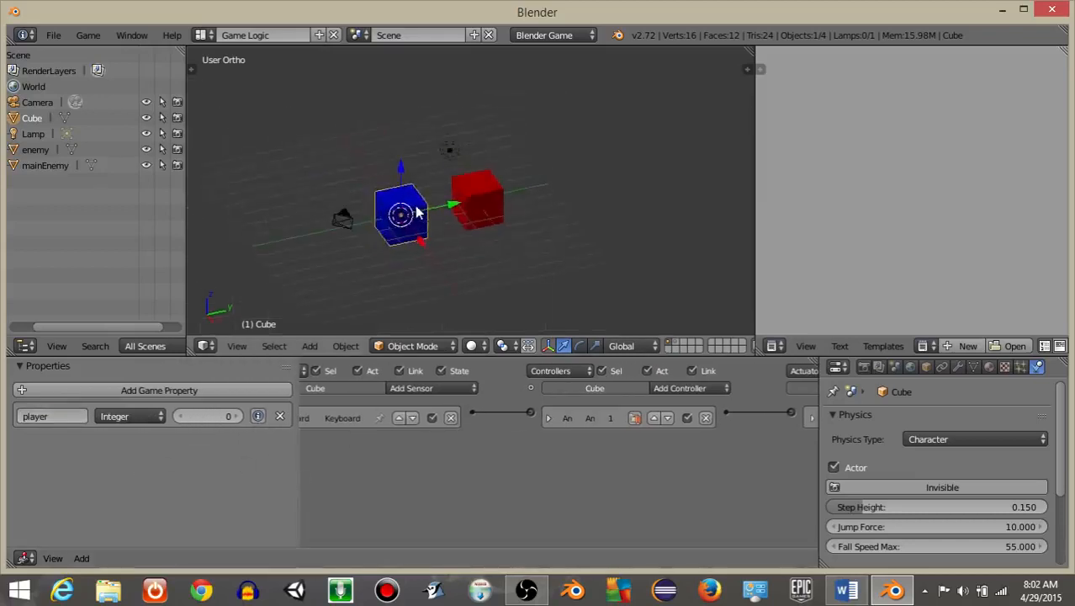
{"action": "key", "text": "space"}
{"action": "type", "text": "add plane"}
{"action": "key", "text": "Return"}
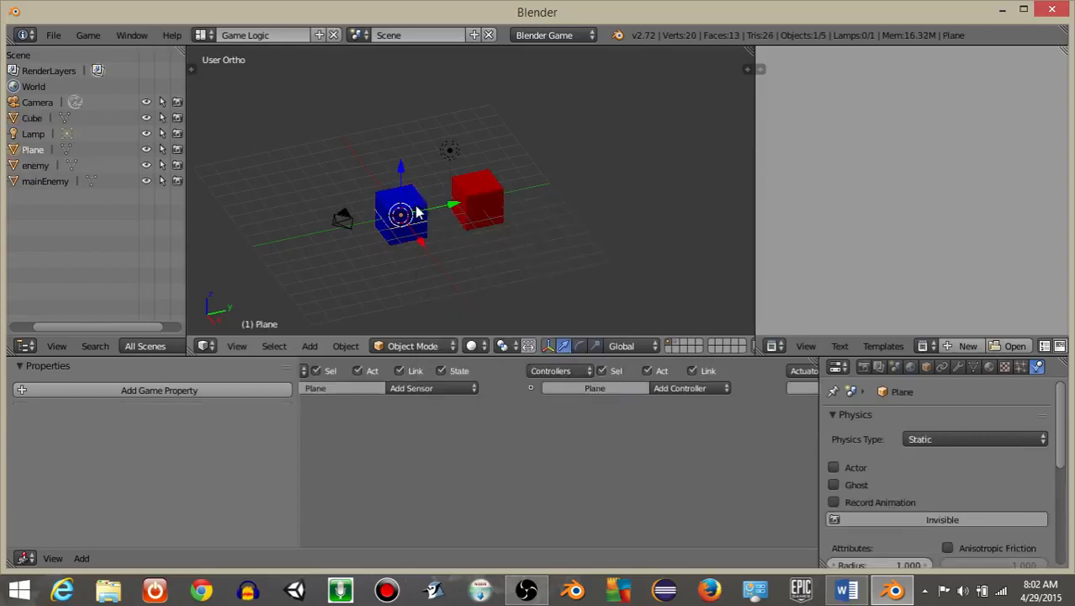
{"action": "left_click_drag", "start_coordinate": [404, 174], "coordinate": [438, 250]}
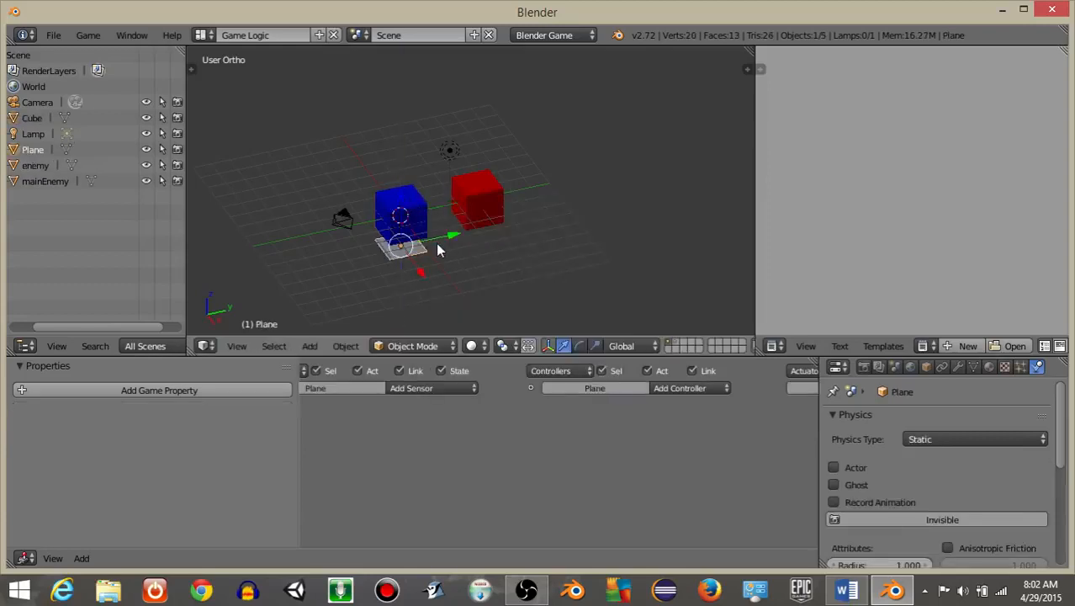
- Scale the plane by 10 and shift it along the Y axis toward the red cube
{"action": "type", "text": "s10"}
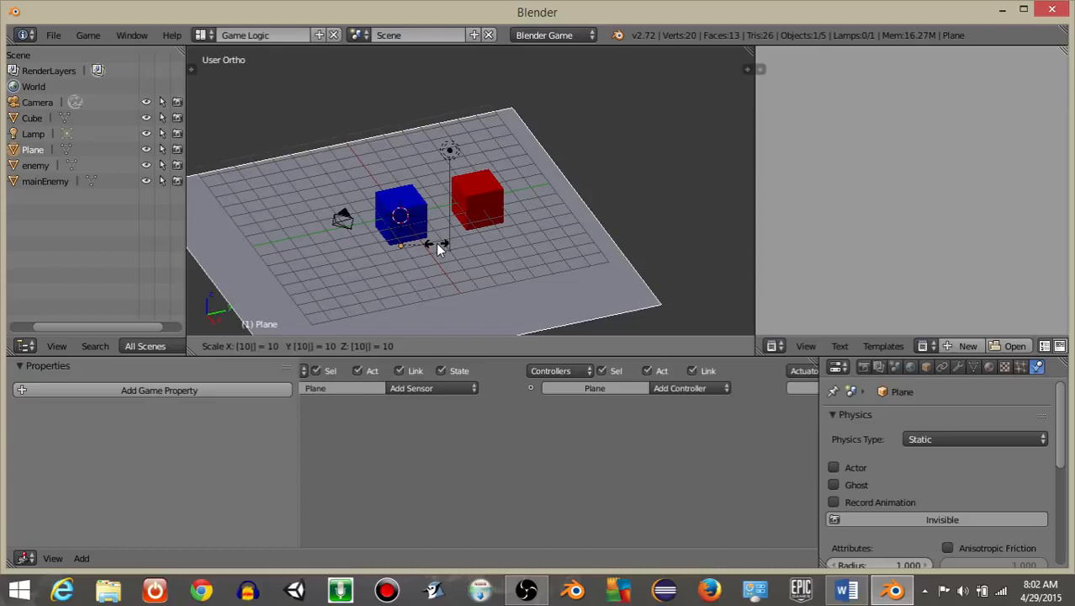
{"action": "key", "text": "Return"}
{"action": "left_click_drag", "start_coordinate": [456, 235], "coordinate": [503, 305]}
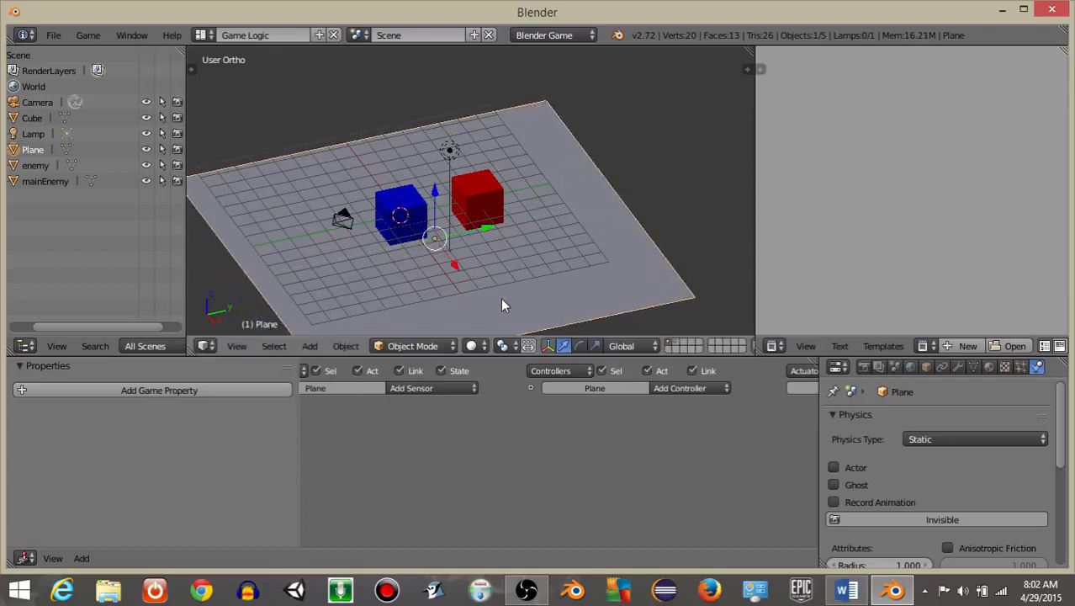
- Run the game briefly to test moving the blue cube toward the red enemy
{"action": "key", "text": "p"}
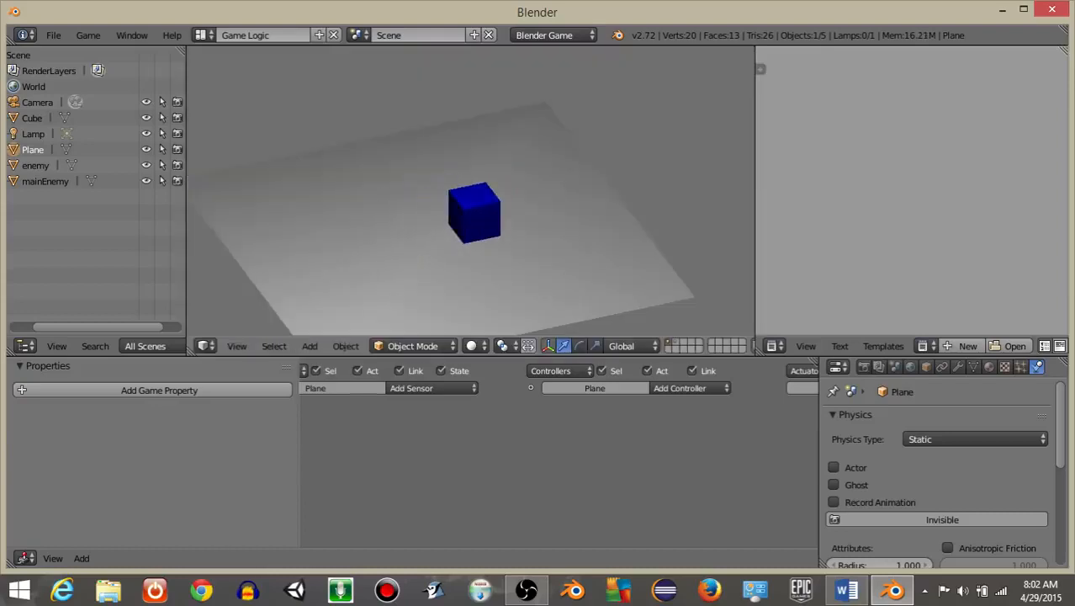
{"action": "key", "text": "Escape"}
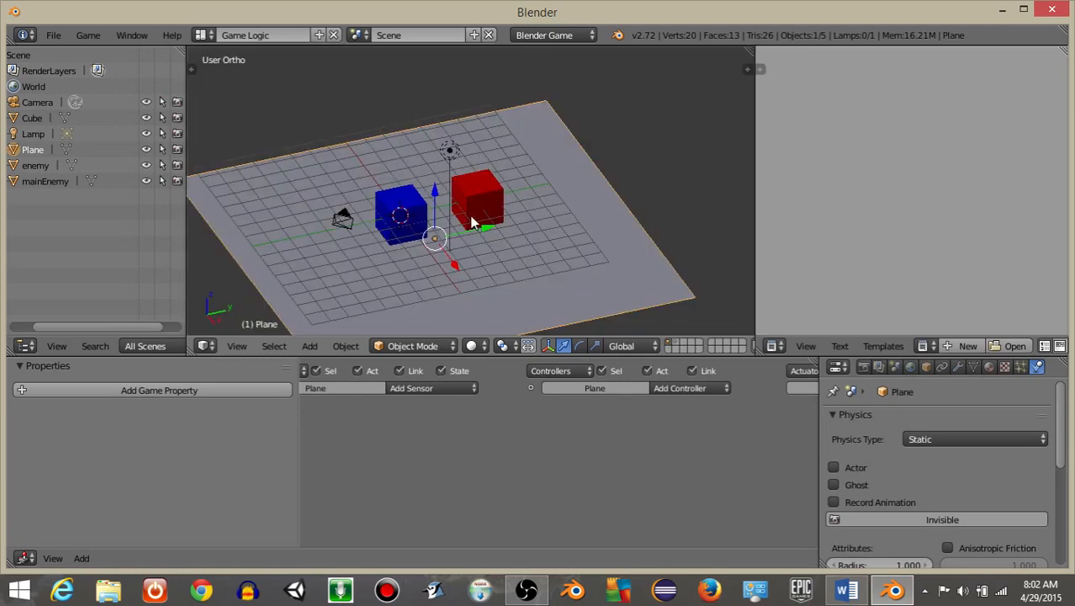
- Move the blue cube back along the Y axis and bring the mainEnemy cube near the plane's centre
{"action": "right_click", "coordinate": [412, 221]}
{"action": "left_click_drag", "start_coordinate": [446, 211], "coordinate": [363, 234]}
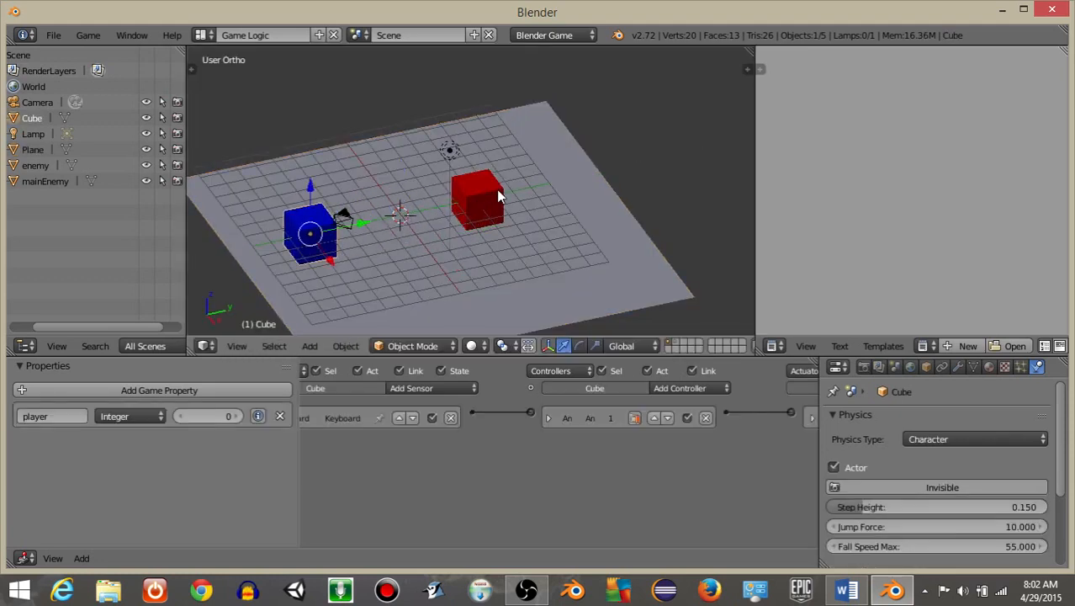
{"action": "right_click", "coordinate": [498, 195]}
{"action": "left_click_drag", "start_coordinate": [523, 191], "coordinate": [462, 188]}
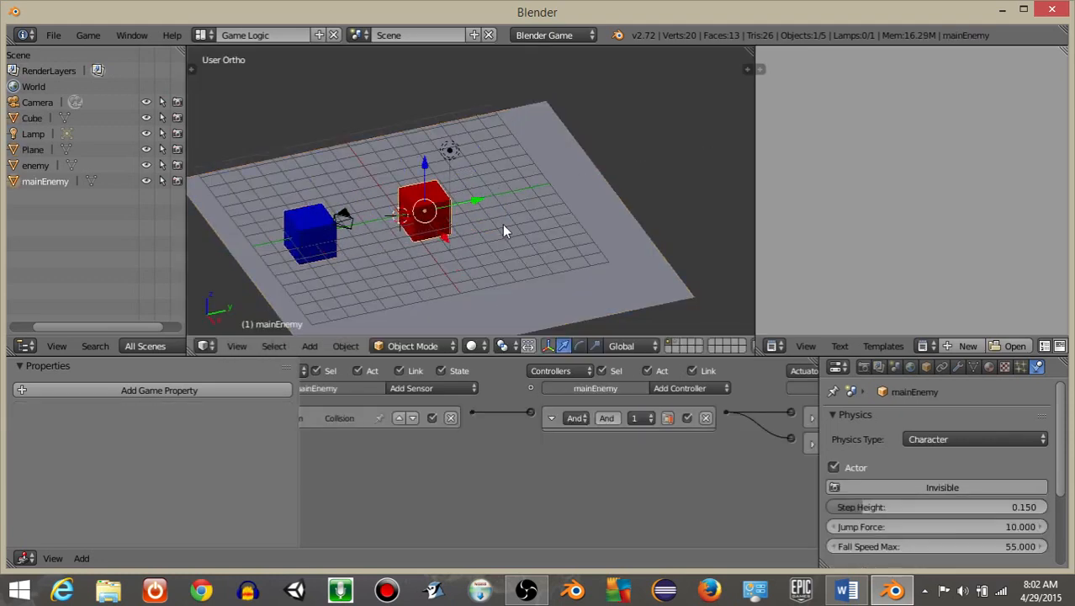
- Add a cube-shaped empty and move it along the Y axis to the plane's far edge, beyond the red cube
{"action": "key", "text": "space"}
{"action": "type", "text": "add s"}
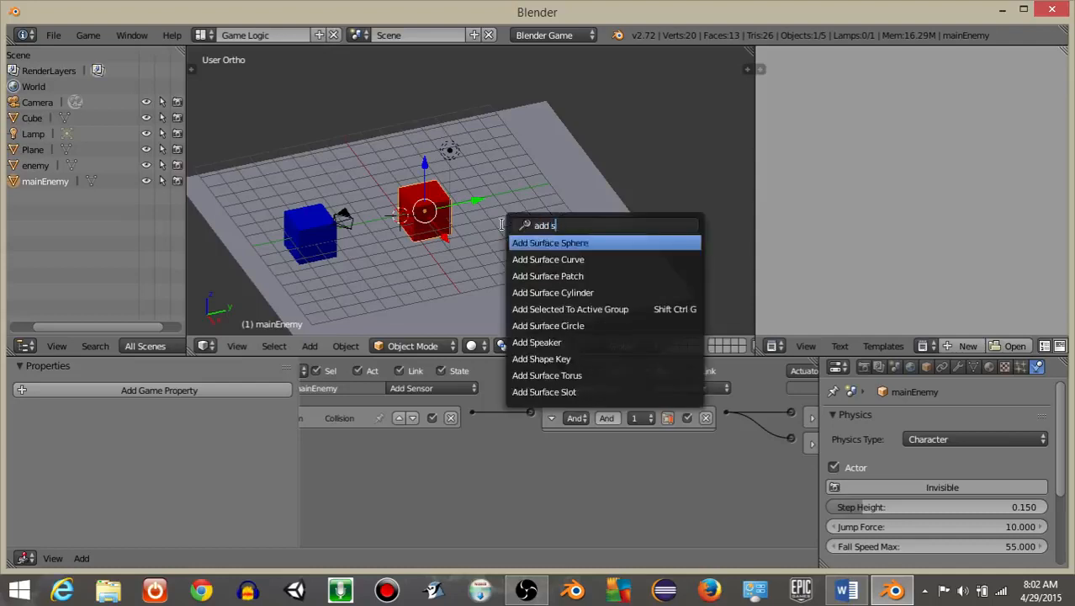
{"action": "key", "text": "BackSpace"}
{"action": "type", "text": "empty"}
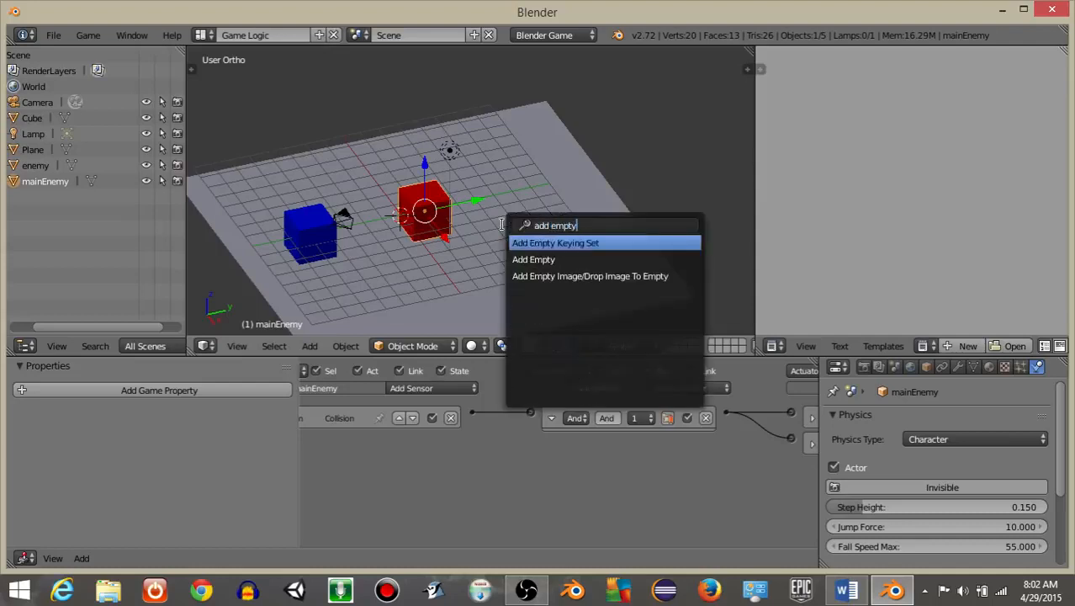
{"action": "left_click", "coordinate": [526, 260]}
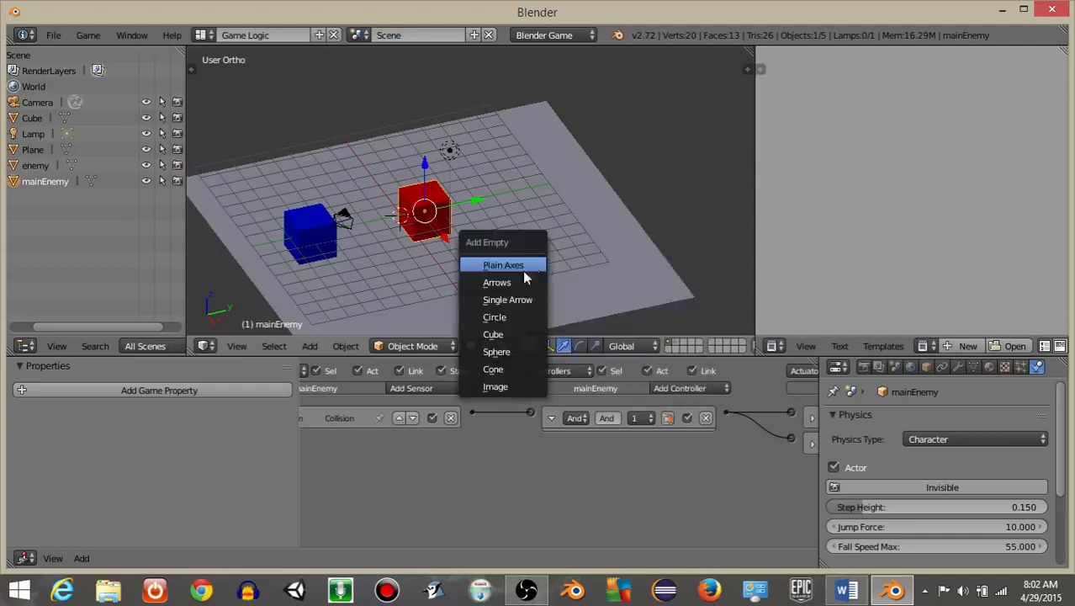
{"action": "left_click", "coordinate": [495, 335]}
{"action": "left_click_drag", "start_coordinate": [451, 204], "coordinate": [628, 179]}
{"action": "middle_click_drag", "start_coordinate": [574, 201], "coordinate": [549, 204]}
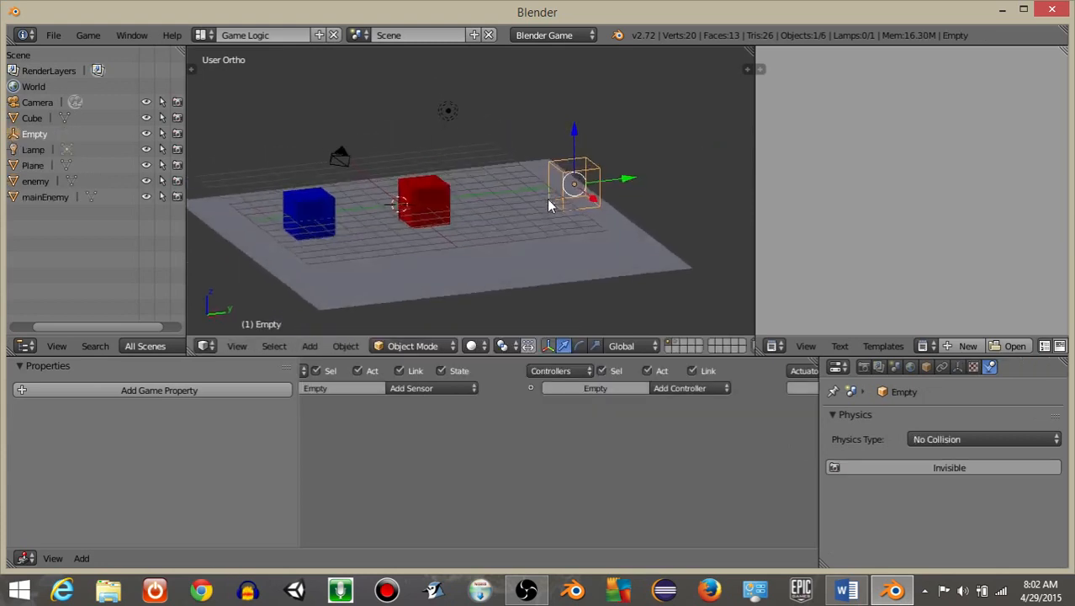
- Add a Message sensor to the empty with the subject enemyDeath, and collapse it
{"action": "scroll", "coordinate": [363, 455], "scroll_direction": "up", "scroll_amount": 3}
{"action": "middle_click_drag", "start_coordinate": [364, 455], "coordinate": [611, 455]}
{"action": "left_click", "coordinate": [572, 407]}
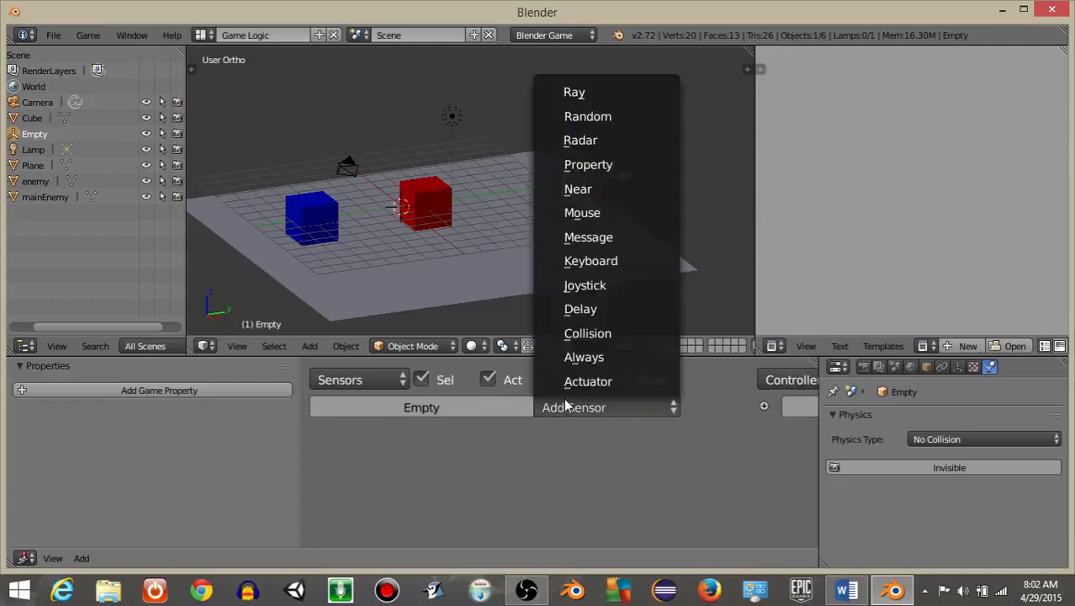
{"action": "left_click", "coordinate": [609, 237]}
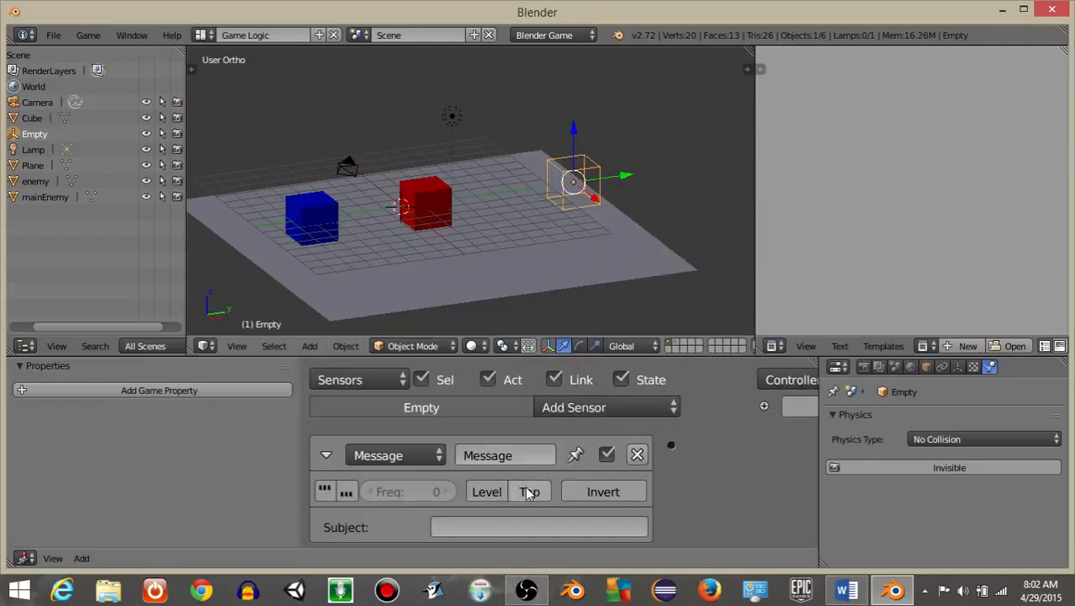
{"action": "left_click", "coordinate": [483, 527]}
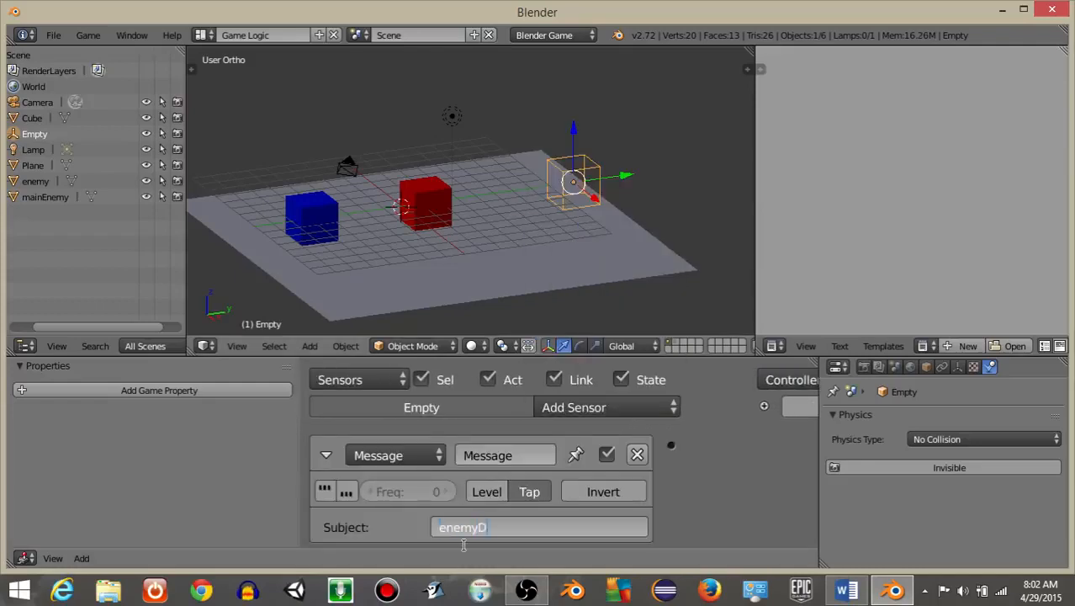
{"action": "left_click", "coordinate": [325, 455]}
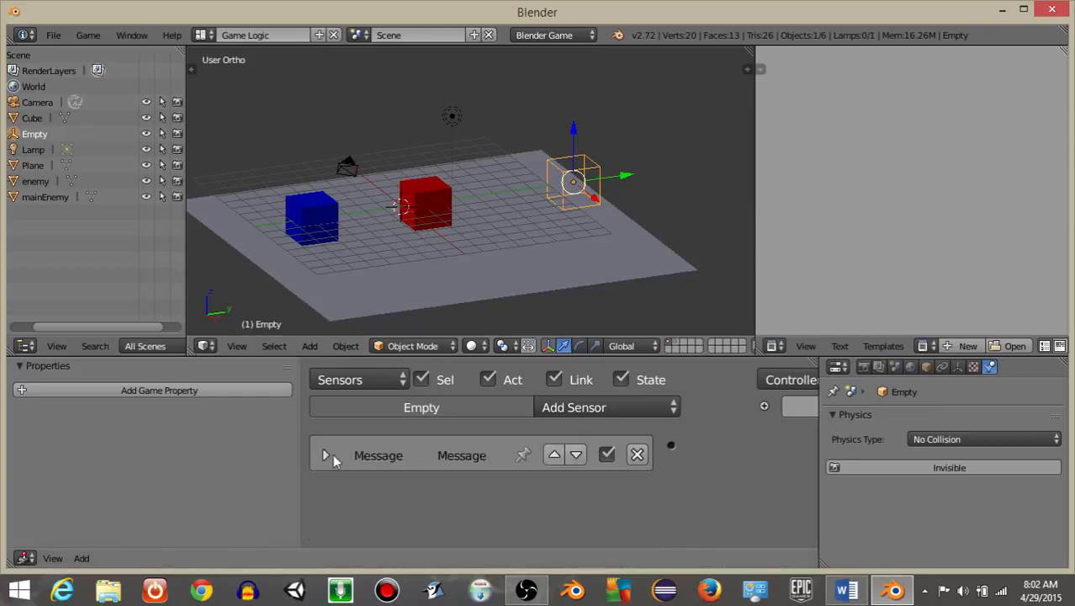
- Add an Edit Object actuator to the empty in Add Object mode, with enemy as the object to spawn
{"action": "middle_click_drag", "start_coordinate": [331, 455], "coordinate": [397, 459], "text": "ctrl"}
{"action": "scroll", "coordinate": [659, 454], "scroll_direction": "up", "scroll_amount": 4}
{"action": "middle_click_drag", "start_coordinate": [659, 454], "coordinate": [397, 449]}
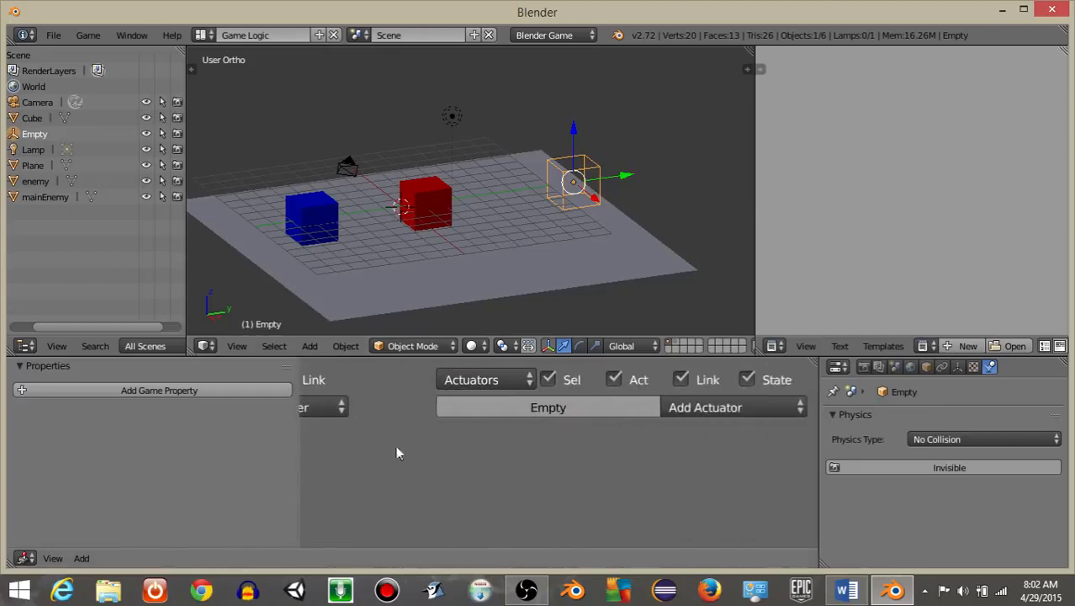
{"action": "left_click", "coordinate": [695, 404]}
{"action": "left_click", "coordinate": [721, 309]}
{"action": "left_click", "coordinate": [631, 491]}
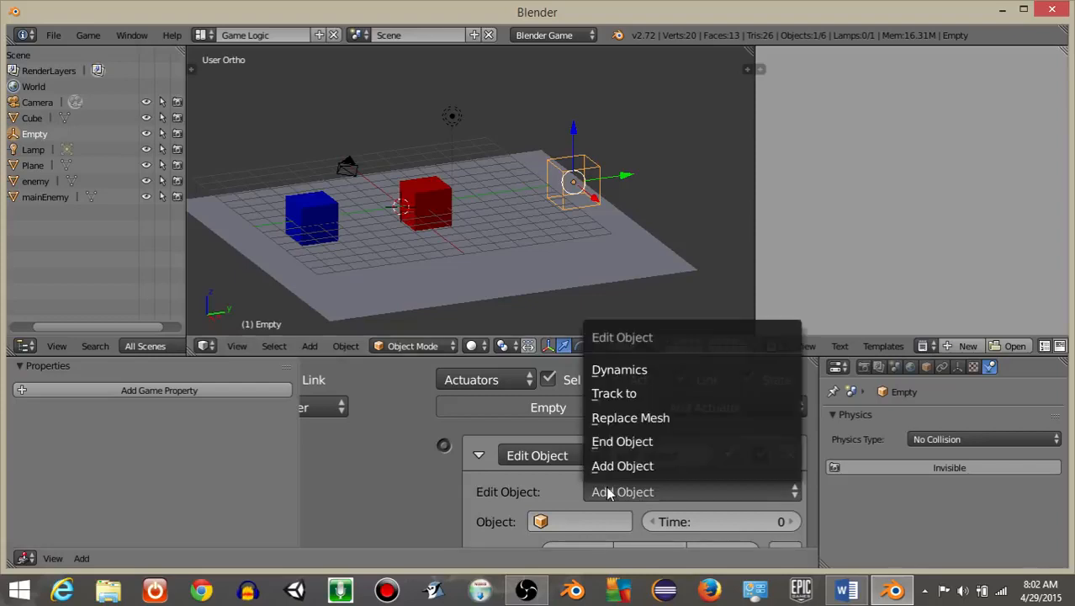
{"action": "left_click", "coordinate": [586, 526]}
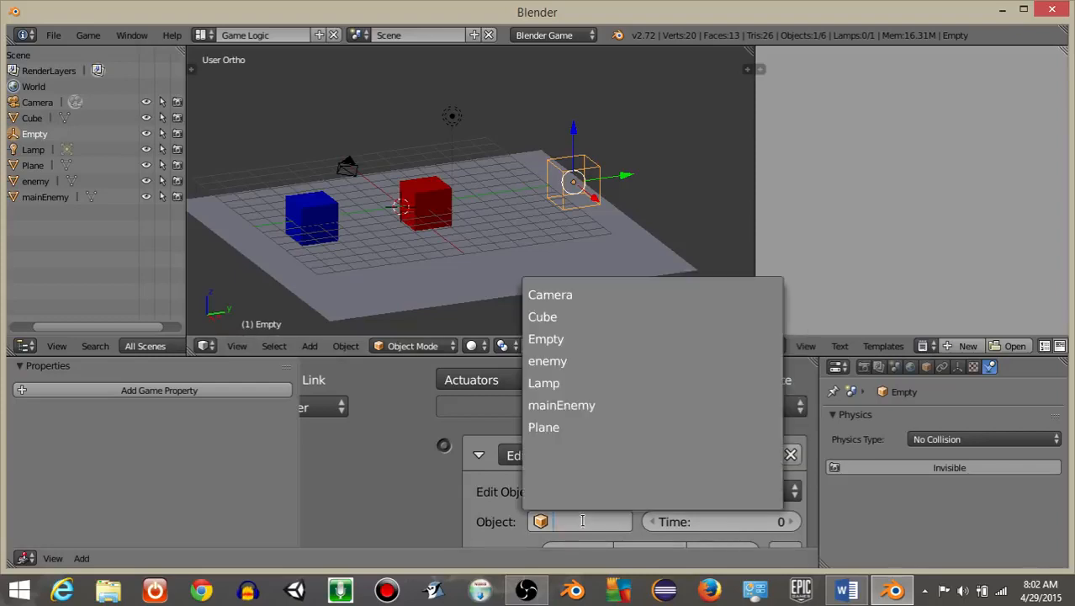
{"action": "left_click", "coordinate": [578, 360]}
- Link the empty's Message sensor to its Edit Object actuator and raise the empty along the Z axis above the plane
{"action": "scroll", "coordinate": [574, 420], "scroll_direction": "down", "scroll_amount": 6}
{"action": "middle_click_drag", "start_coordinate": [555, 461], "coordinate": [674, 453]}
{"action": "left_click_drag", "start_coordinate": [384, 413], "coordinate": [703, 417]}
{"action": "left_click_drag", "start_coordinate": [573, 132], "coordinate": [572, 76]}
- Duplicate the mainEnemy cube and place the copy along the Y axis, just beyond the original on the empty's side
{"action": "right_click", "coordinate": [436, 200]}
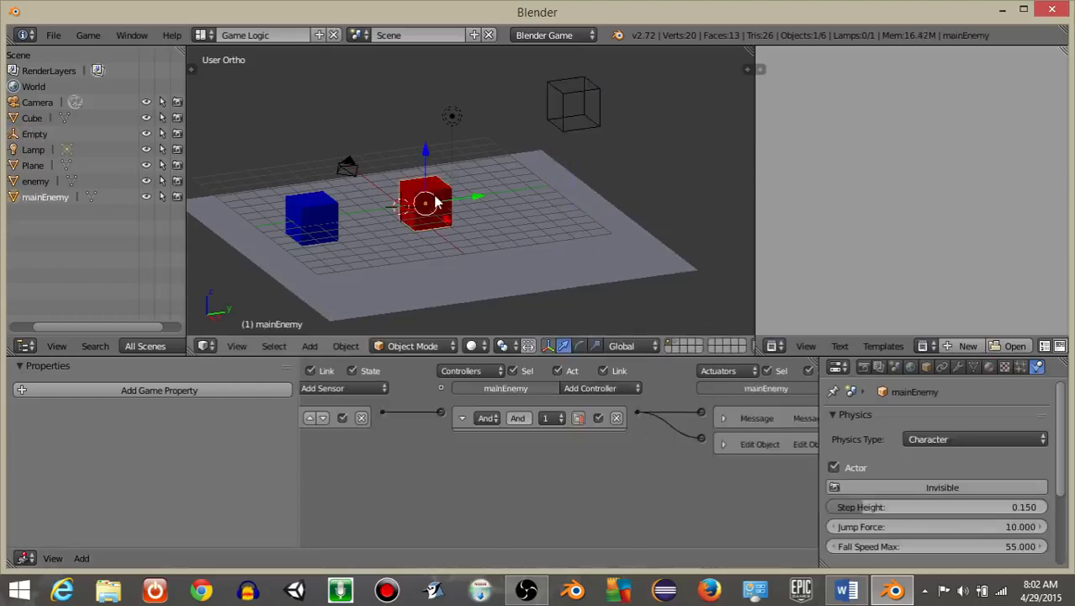
{"action": "key", "text": "shift+d"}
{"action": "key", "text": "y"}
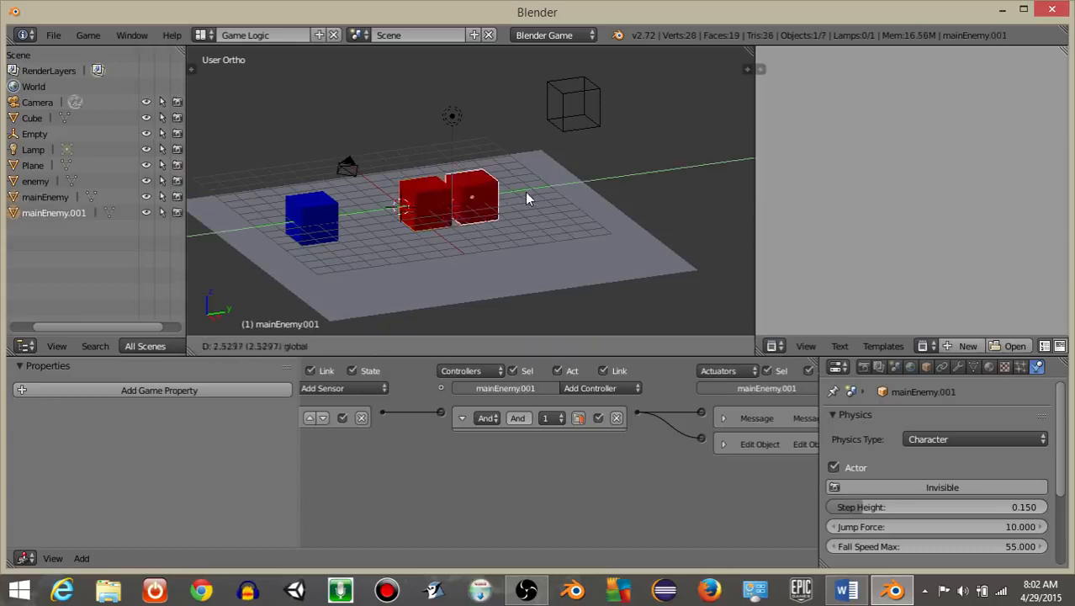
{"action": "left_click", "coordinate": [505, 206]}
- Run the game three times to test enemy spawning at the empty when the blue cube hits the red enemies
{"action": "key", "text": "p"}
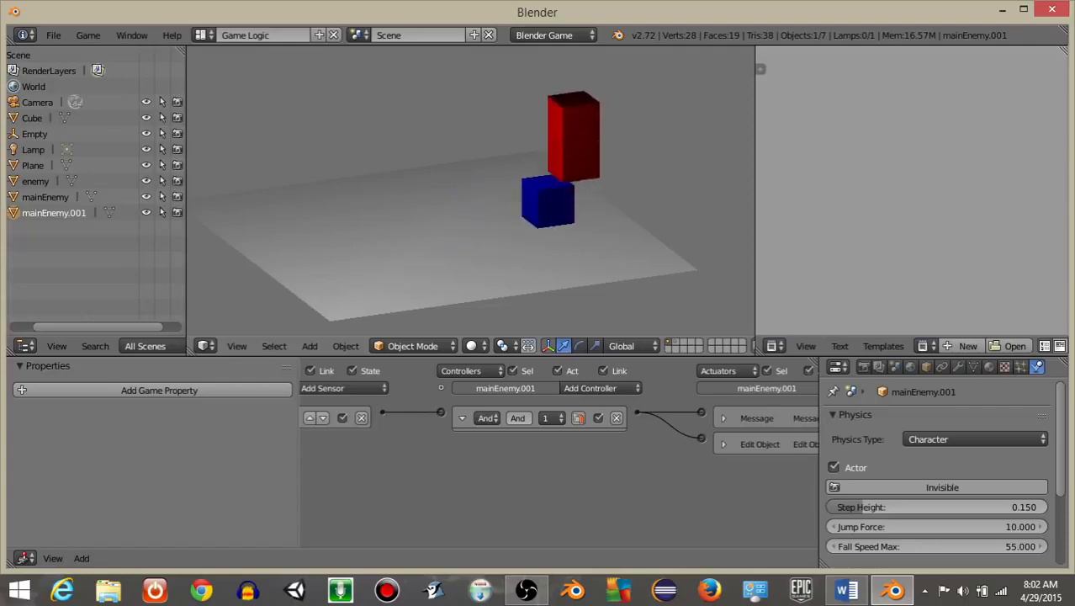
{"action": "key", "text": "Escape"}
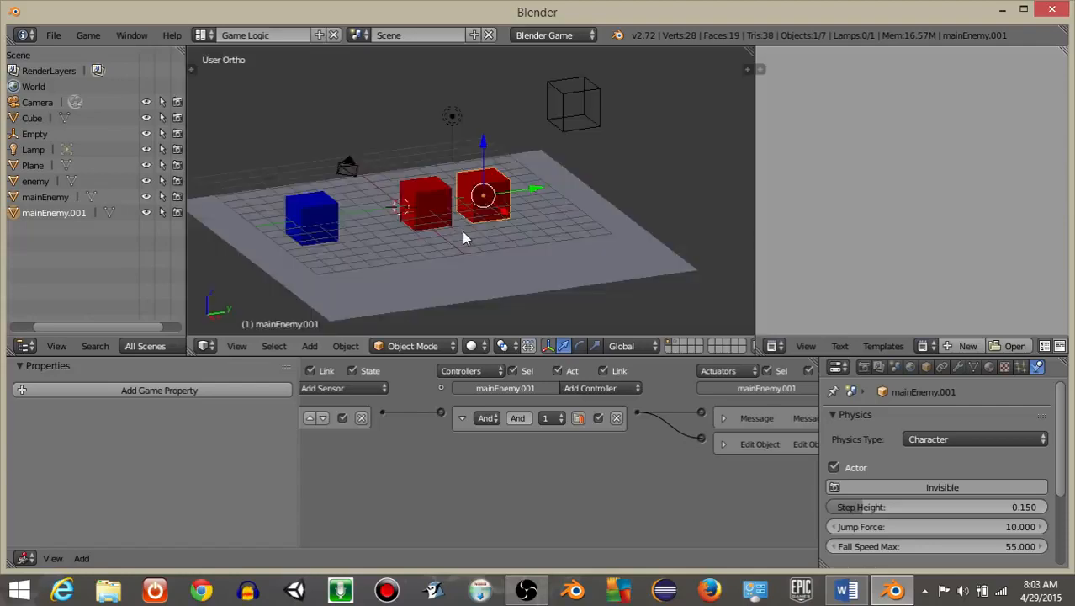
{"action": "key", "text": "p"}
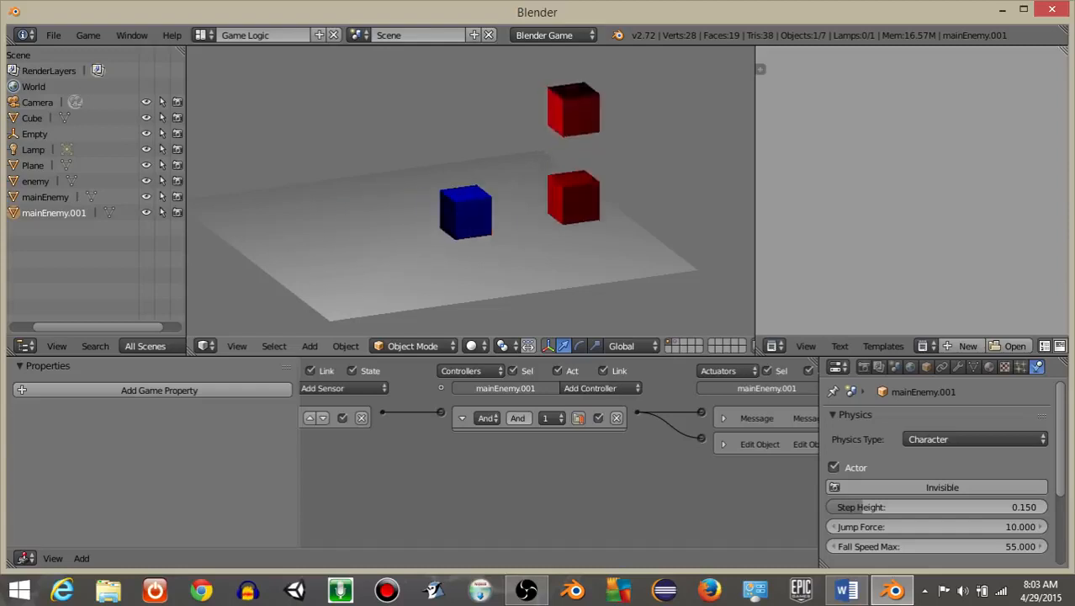
{"action": "key", "text": "Escape"}
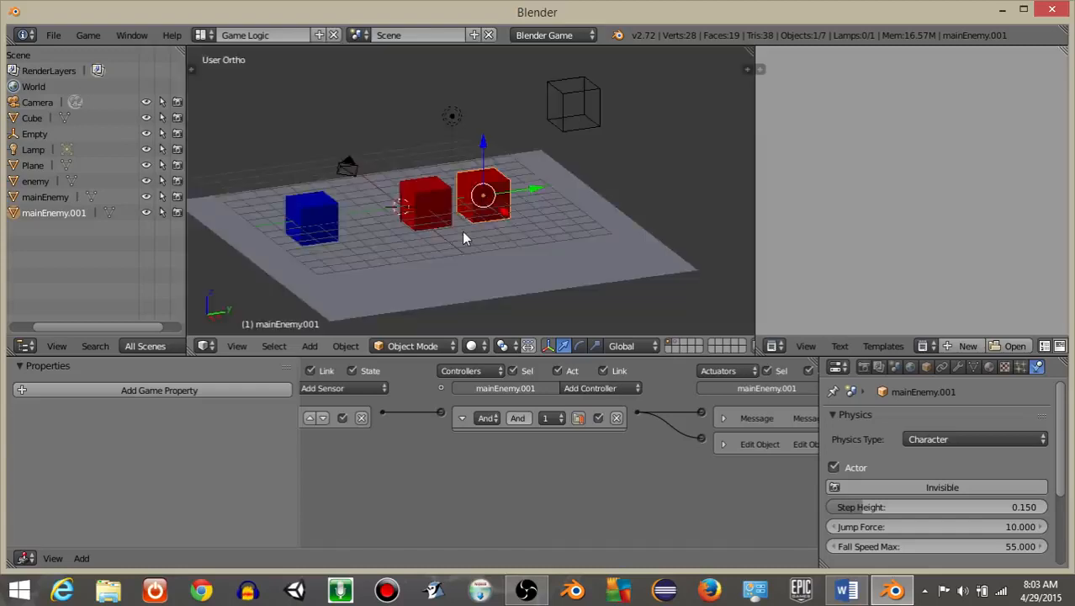
{"action": "key", "text": "p"}
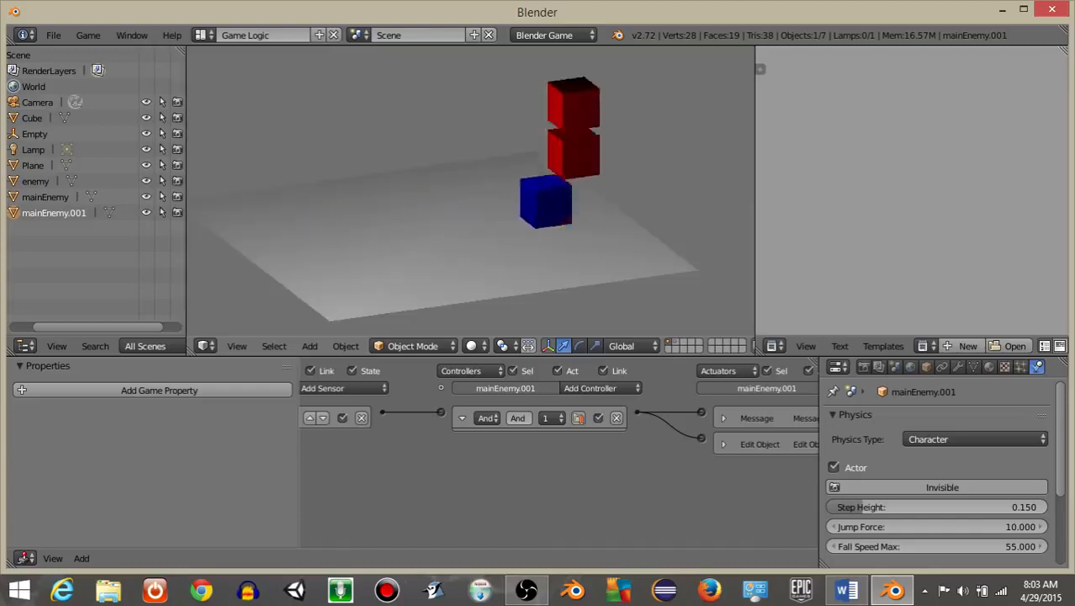
{"action": "key", "text": "Escape"}
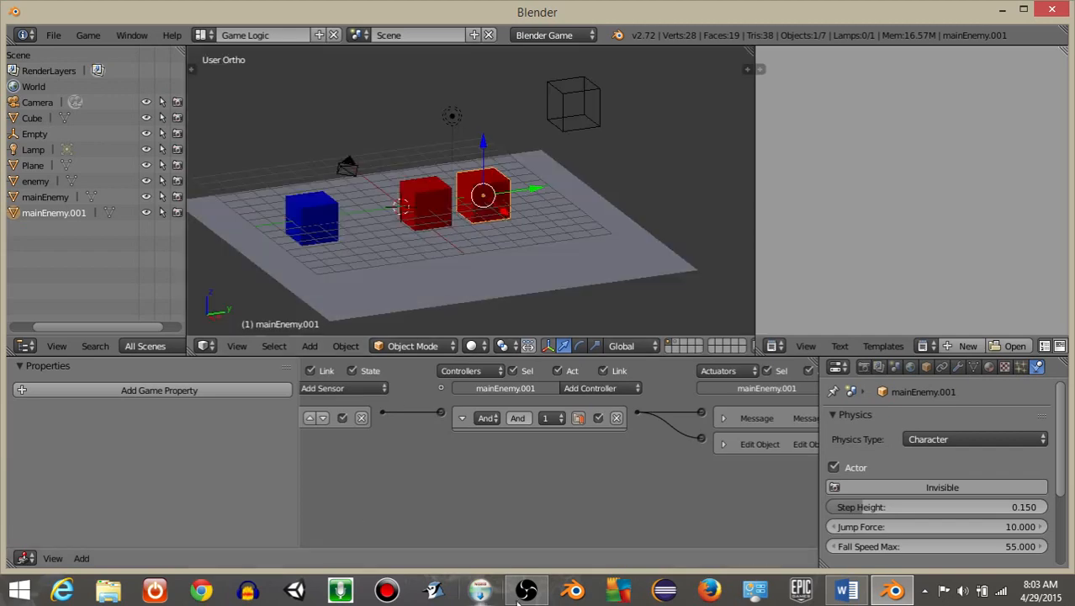